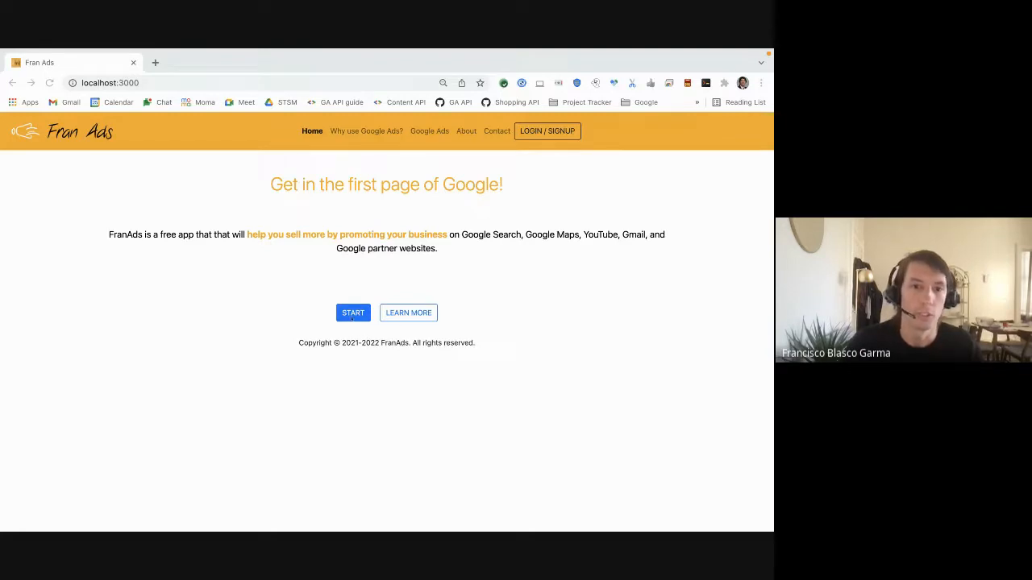
Start the app and log in to the account with the saved username and password
{"action": "left_click", "coordinate": [363, 329]}
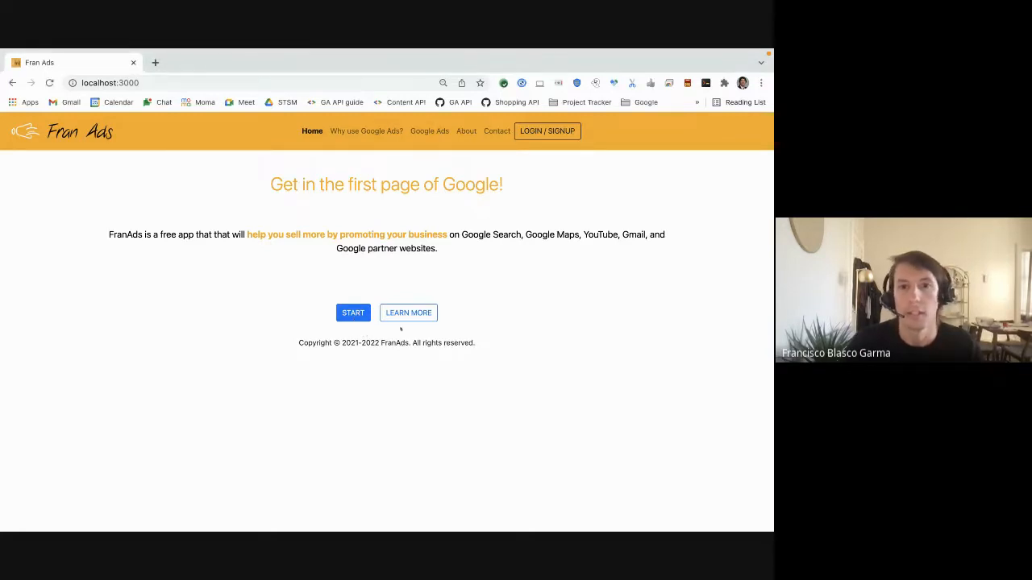
{"action": "left_click", "coordinate": [358, 317]}
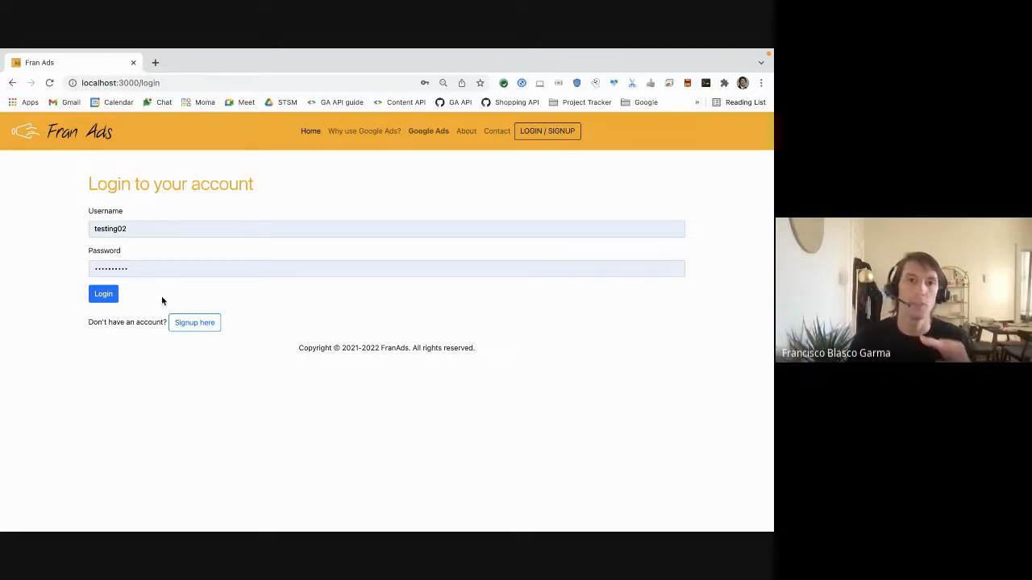
{"action": "left_click", "coordinate": [115, 298]}
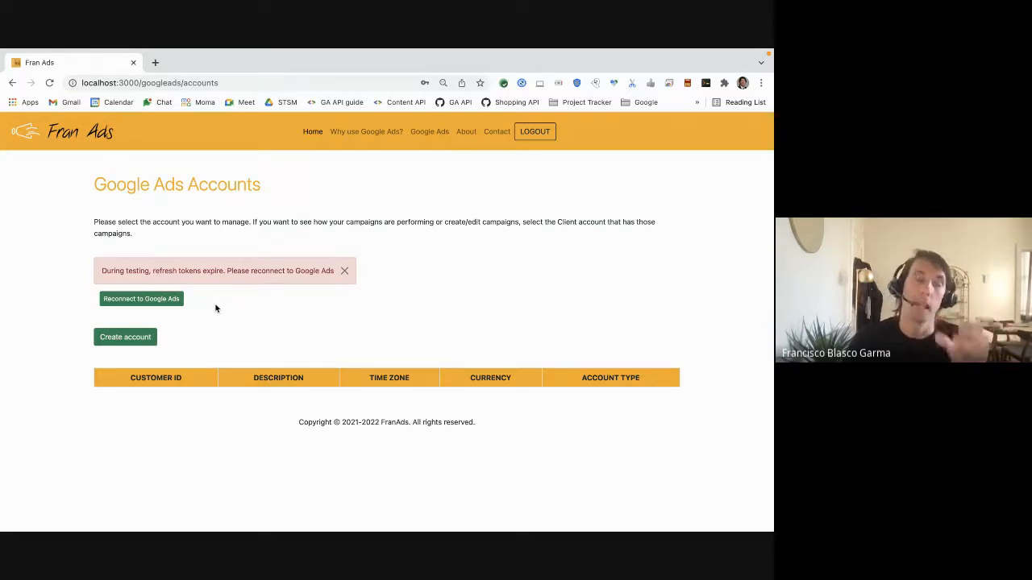
Reconnect to Google Ads, choosing a Google account and granting permission to manage AdWords campaigns
{"action": "left_click", "coordinate": [170, 303]}
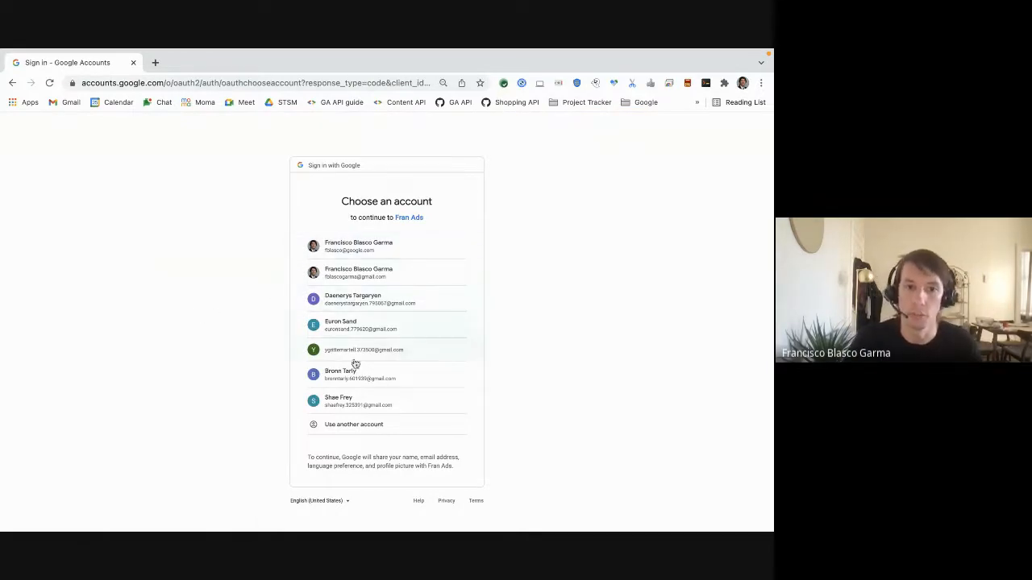
{"action": "left_click", "coordinate": [406, 277]}
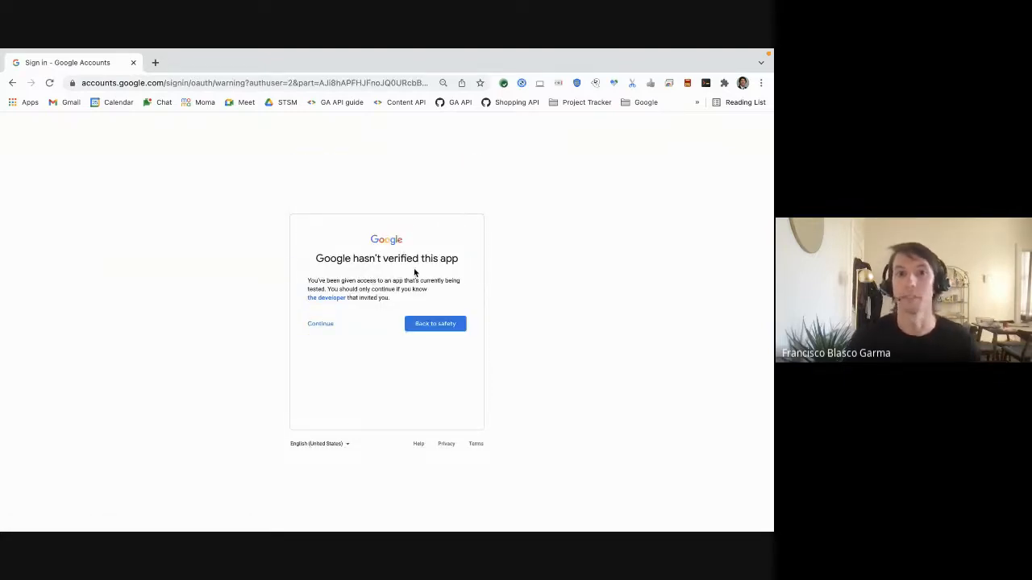
{"action": "left_click", "coordinate": [321, 327]}
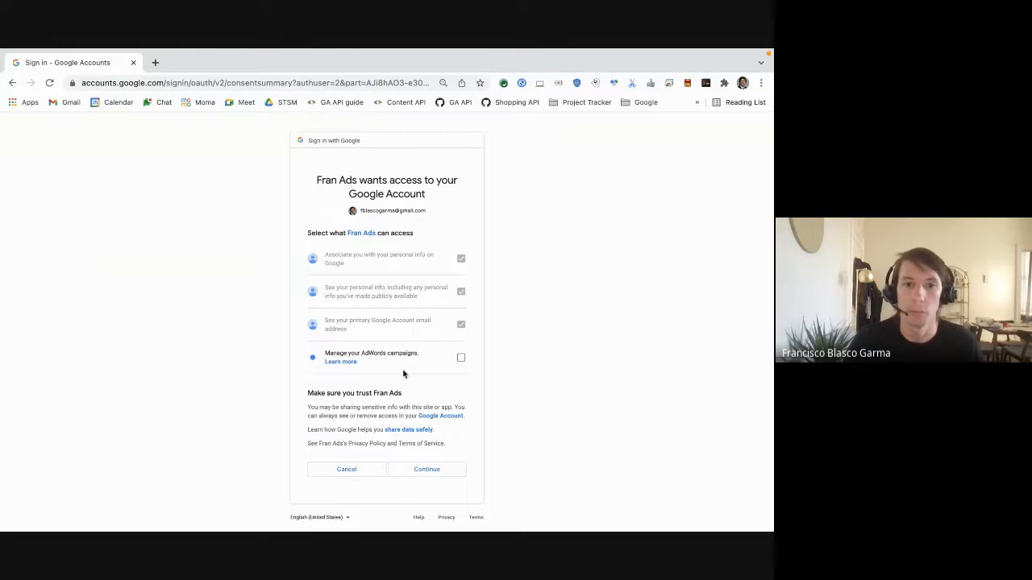
{"action": "left_click", "coordinate": [460, 360]}
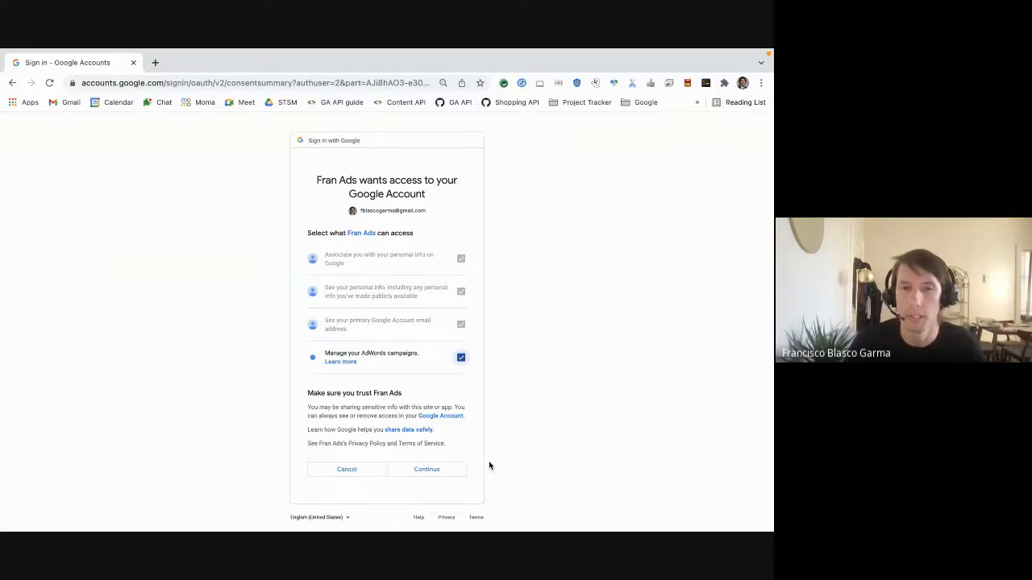
{"action": "left_click", "coordinate": [453, 474]}
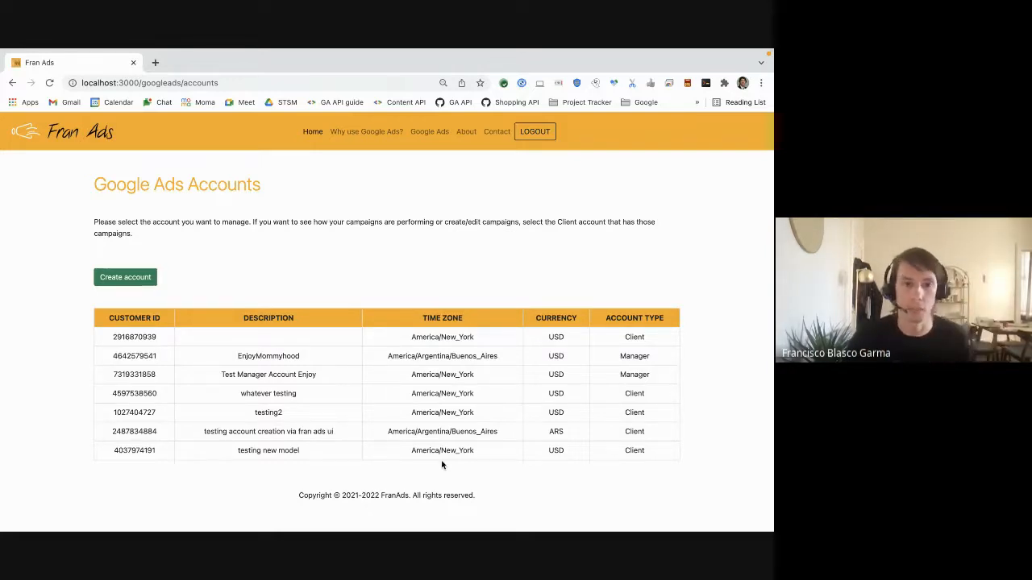
Open the first Client account in the list to view its campaigns performance
{"action": "left_click", "coordinate": [325, 342]}
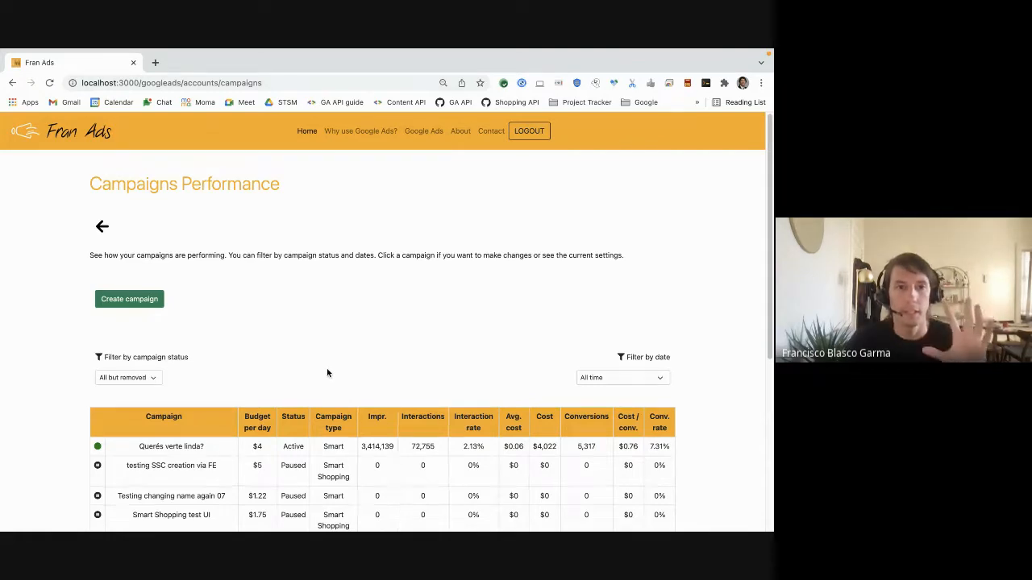
{"action": "scroll", "coordinate": [326, 368], "scroll_direction": "down", "scroll_amount": 3}
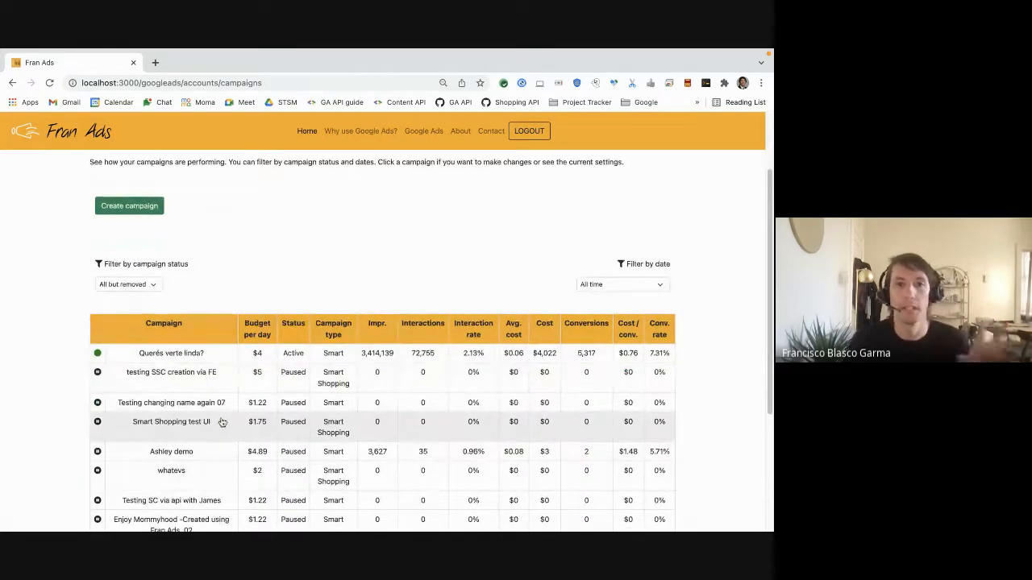
{"action": "scroll", "coordinate": [226, 420], "scroll_direction": "down", "scroll_amount": 1}
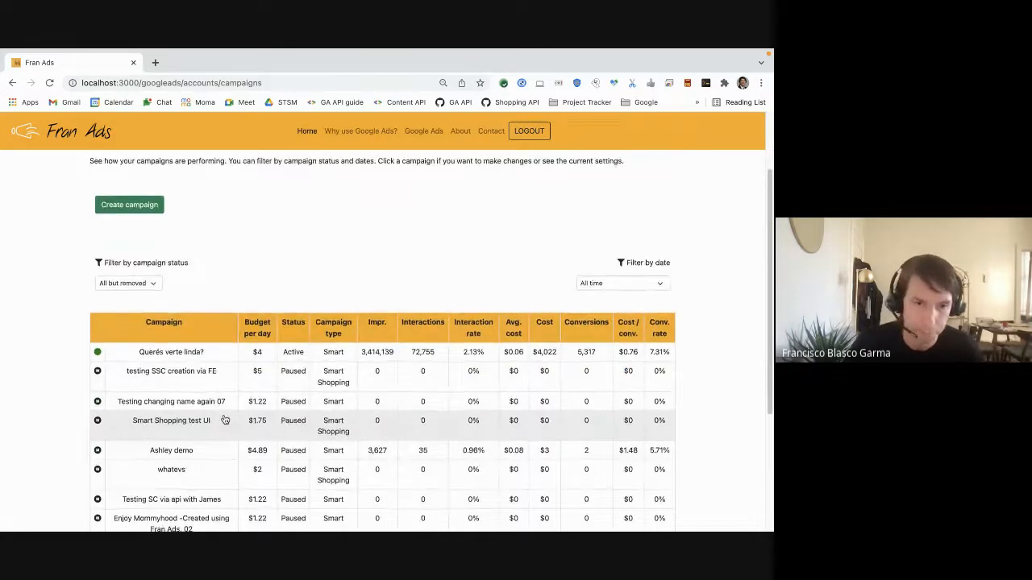
{"action": "scroll", "coordinate": [226, 420], "scroll_direction": "down", "scroll_amount": 1}
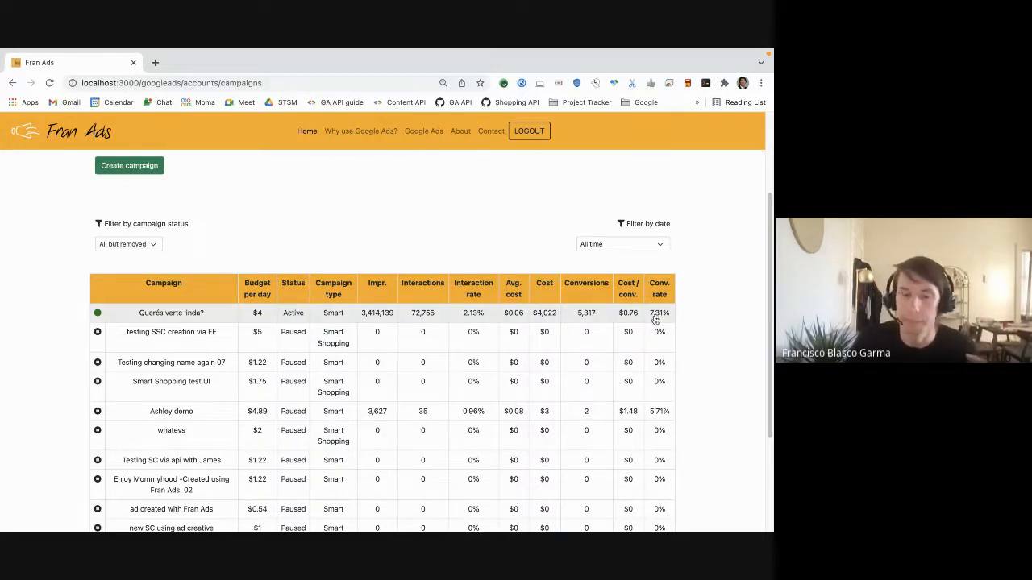
Filter the campaigns by status to show All active
{"action": "left_click", "coordinate": [143, 247]}
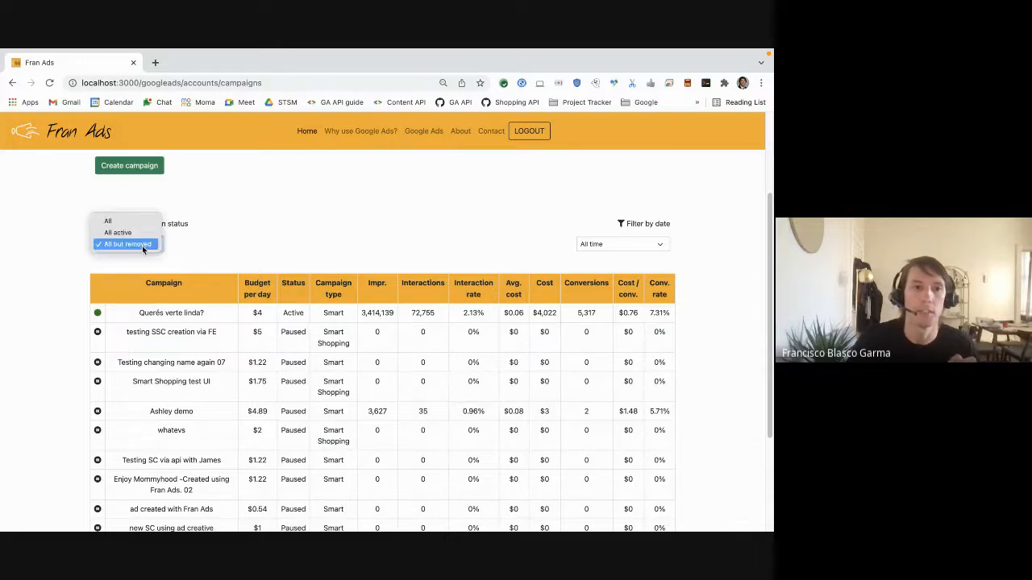
{"action": "left_click", "coordinate": [129, 233]}
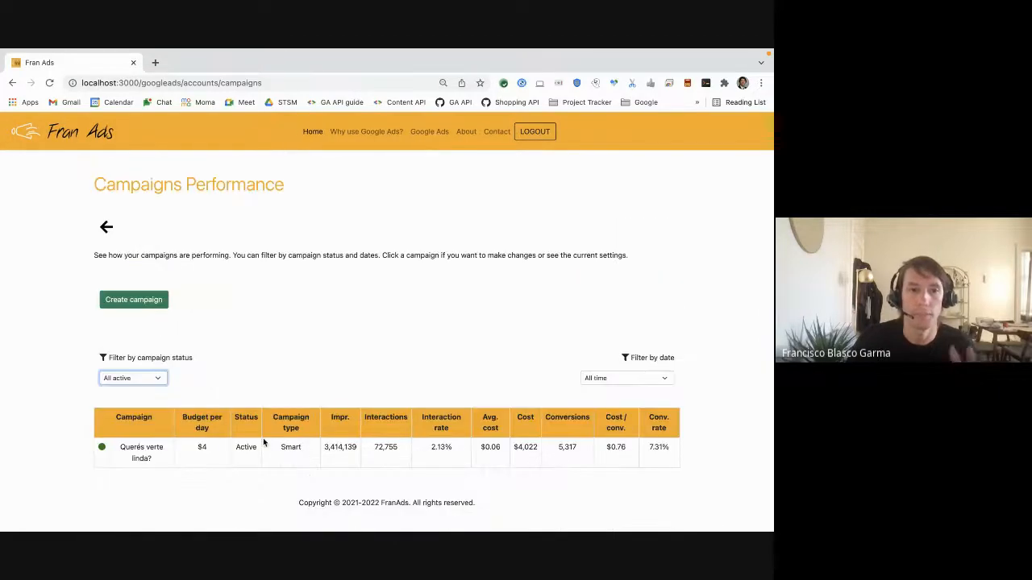
Change the campaign status filter to All and review the full campaign list
{"action": "left_click", "coordinate": [160, 379]}
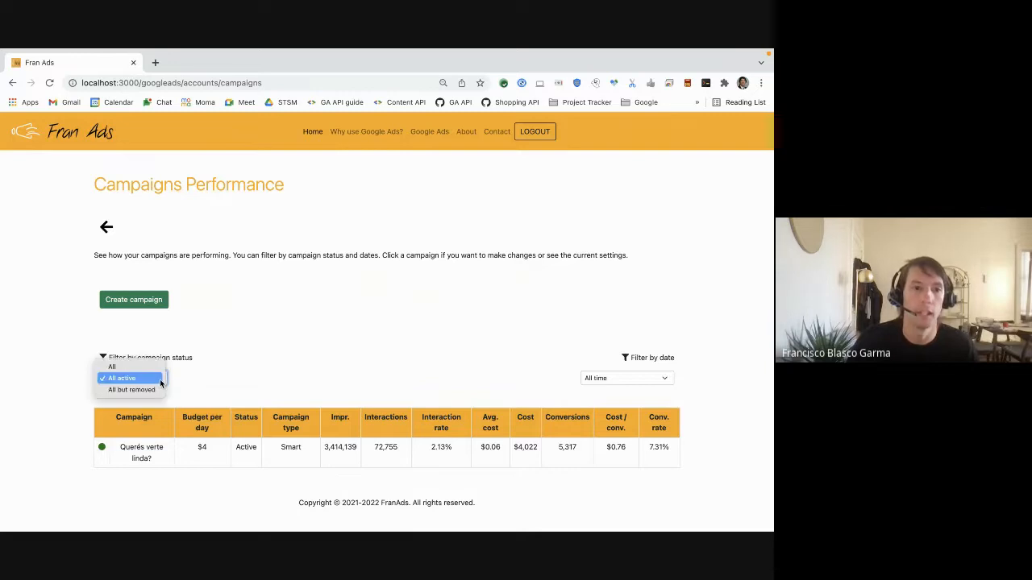
{"action": "left_click", "coordinate": [155, 369]}
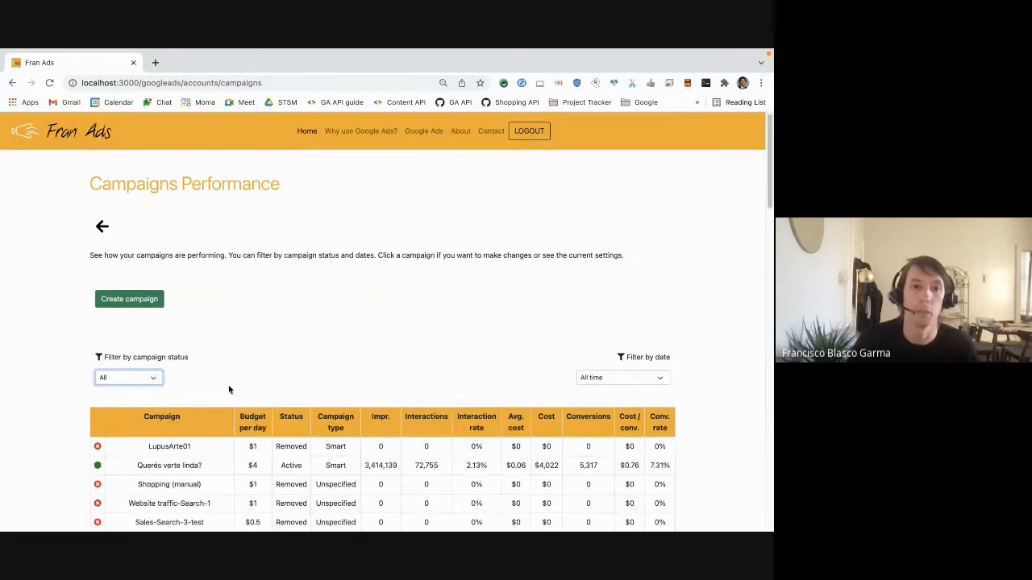
{"action": "scroll", "coordinate": [228, 384], "scroll_direction": "down", "scroll_amount": 3}
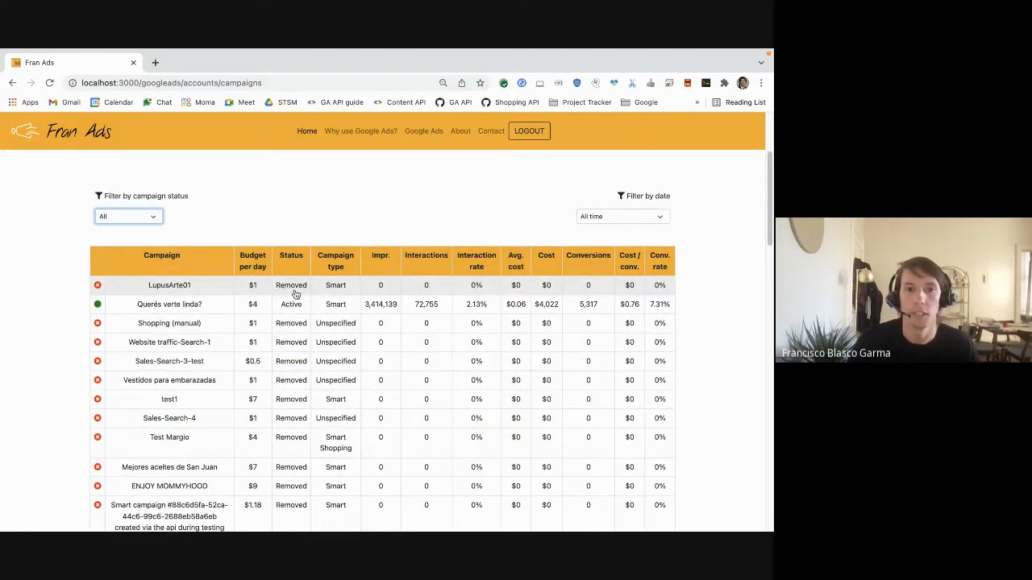
{"action": "scroll", "coordinate": [264, 269], "scroll_direction": "up", "scroll_amount": 1}
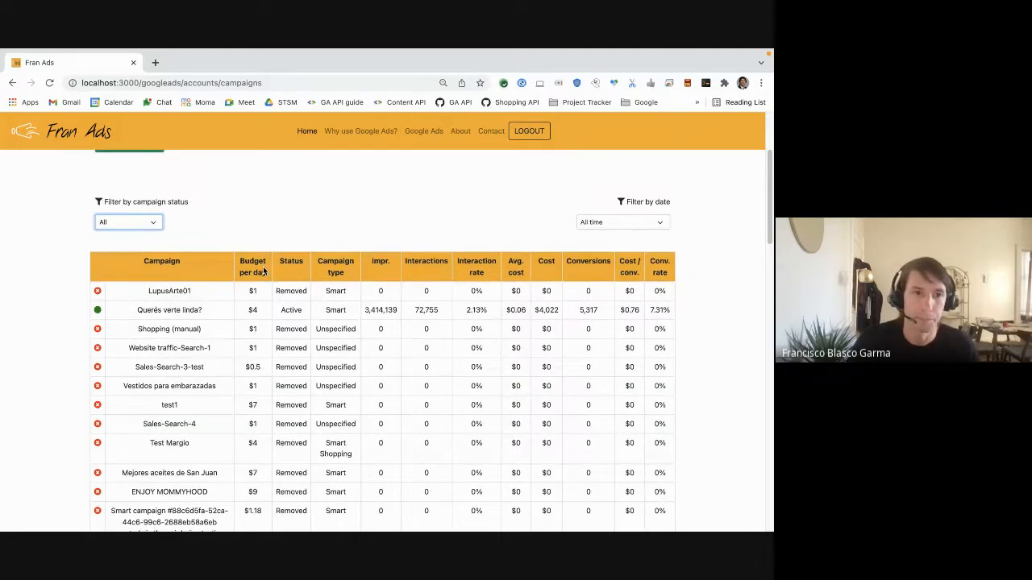
{"action": "left_click", "coordinate": [129, 225]}
{"action": "key", "text": "super+Tab"}
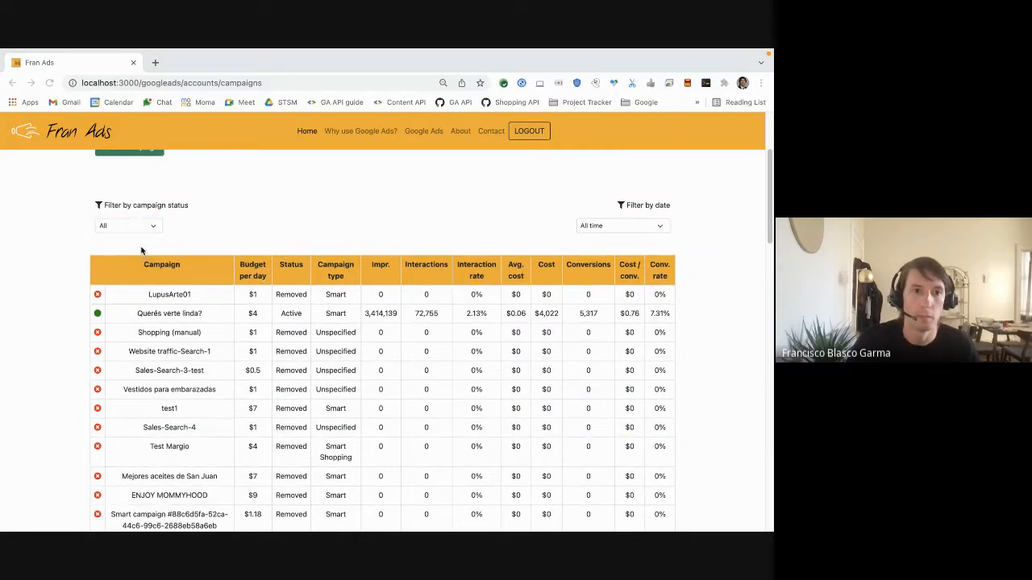
Set the date filter to Last 14 days
{"action": "left_click", "coordinate": [660, 231]}
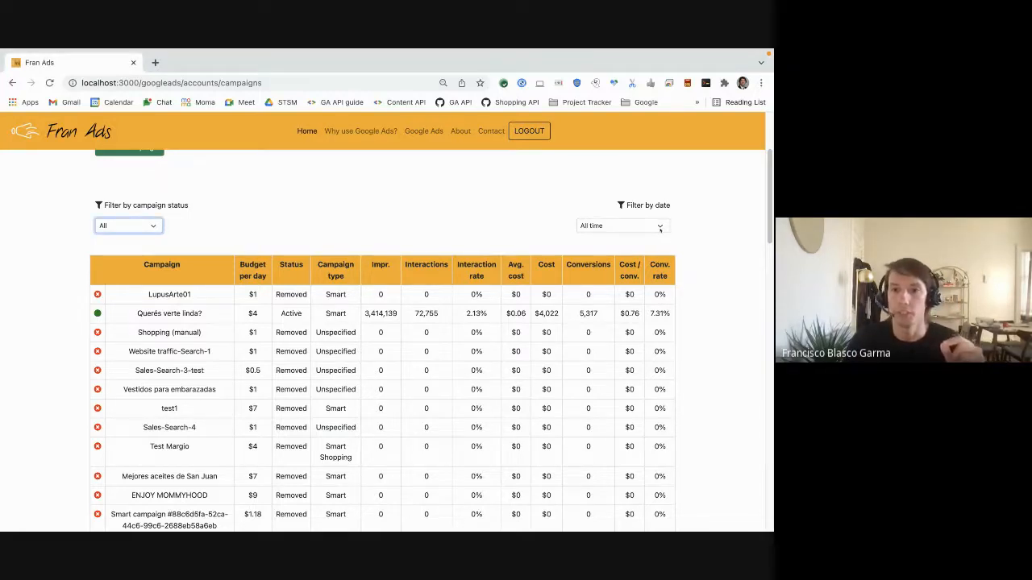
{"action": "left_click", "coordinate": [660, 228]}
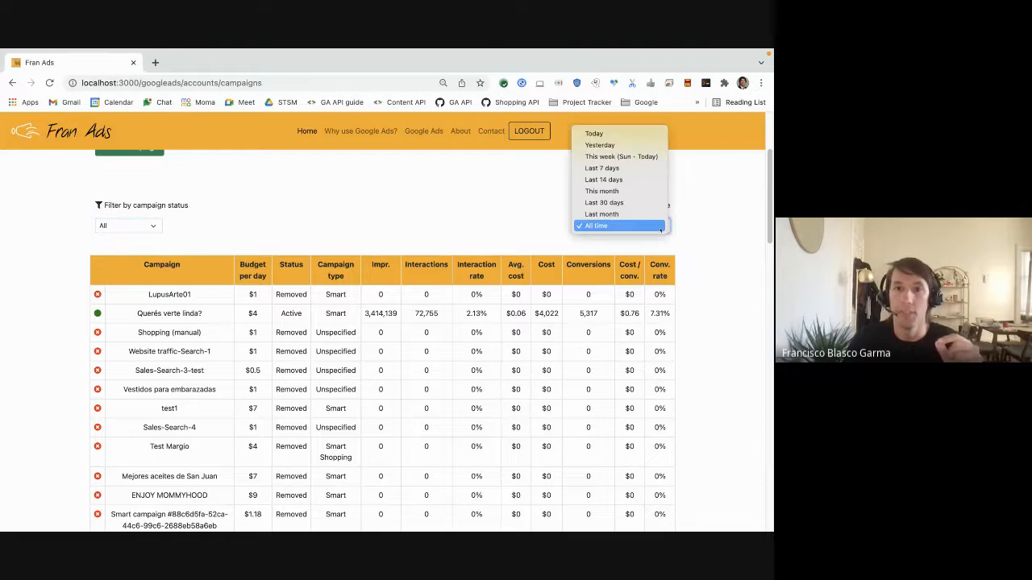
{"action": "left_click", "coordinate": [643, 179]}
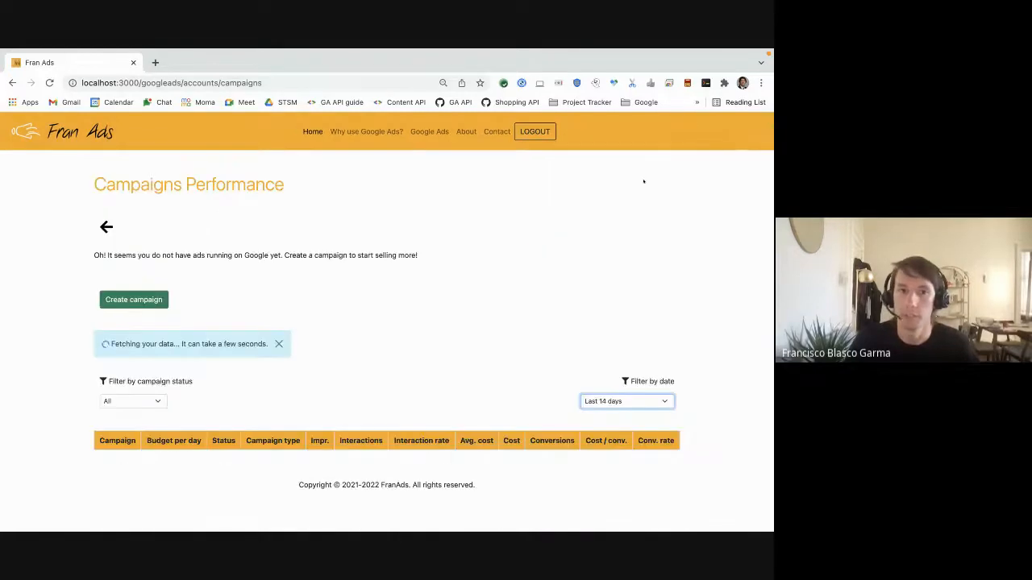
{"action": "scroll", "coordinate": [177, 370], "scroll_direction": "down", "scroll_amount": 5}
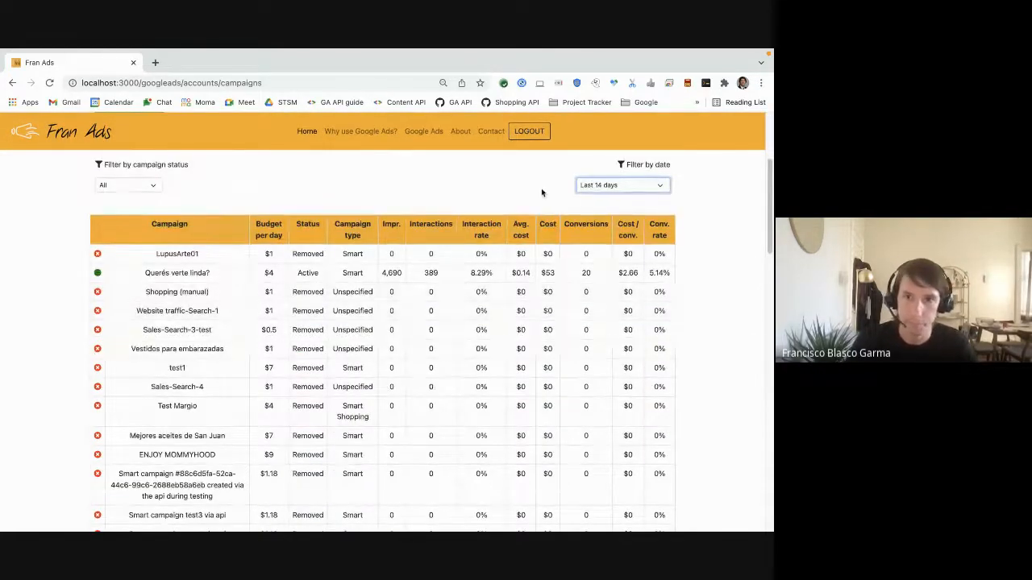
Change the date filter to Last 7 days
{"action": "left_click", "coordinate": [610, 187]}
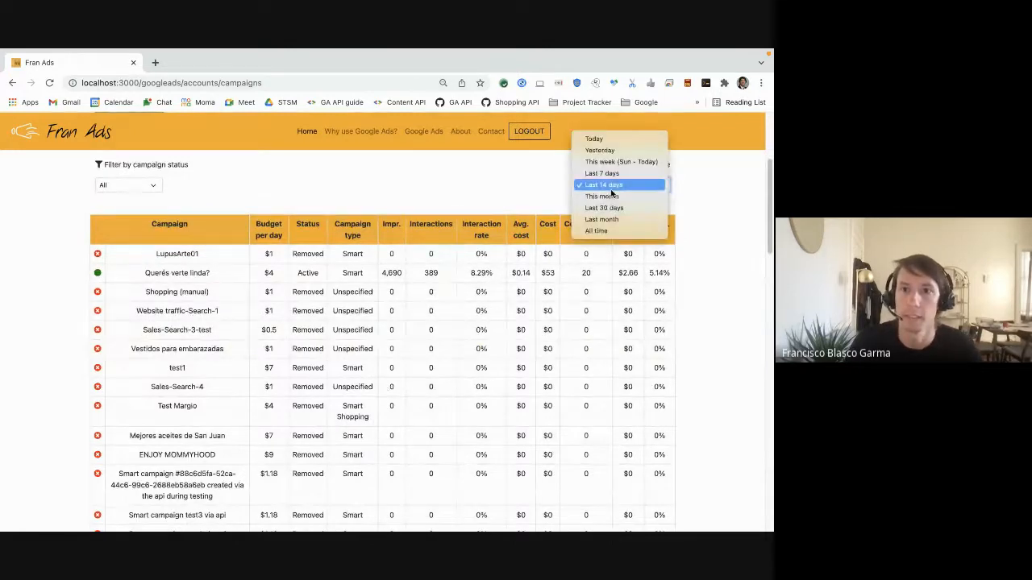
{"action": "left_click", "coordinate": [607, 174]}
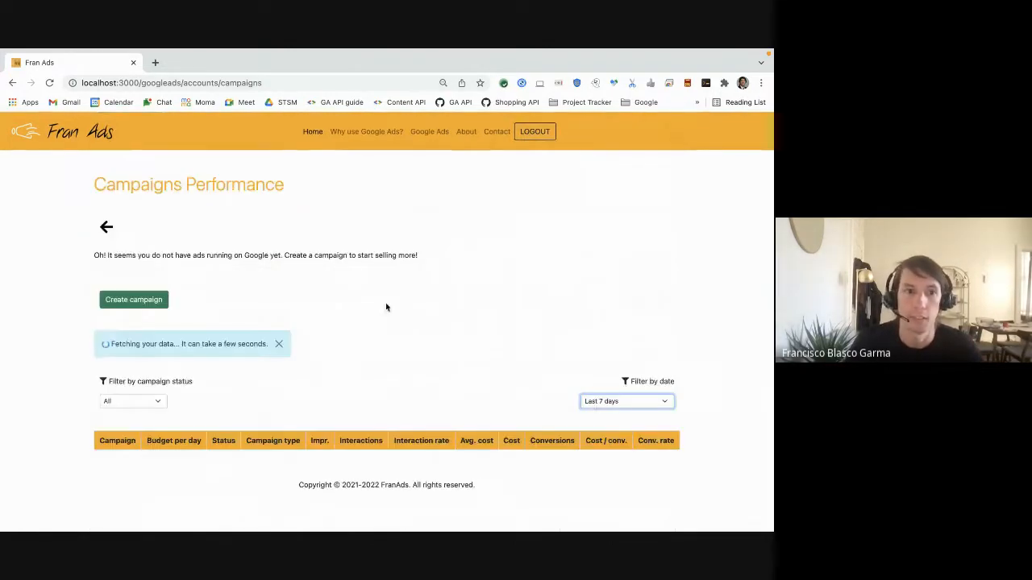
{"action": "scroll", "coordinate": [353, 338], "scroll_direction": "down", "scroll_amount": 2}
Set the campaign status filter to All but removed
{"action": "left_click", "coordinate": [150, 307]}
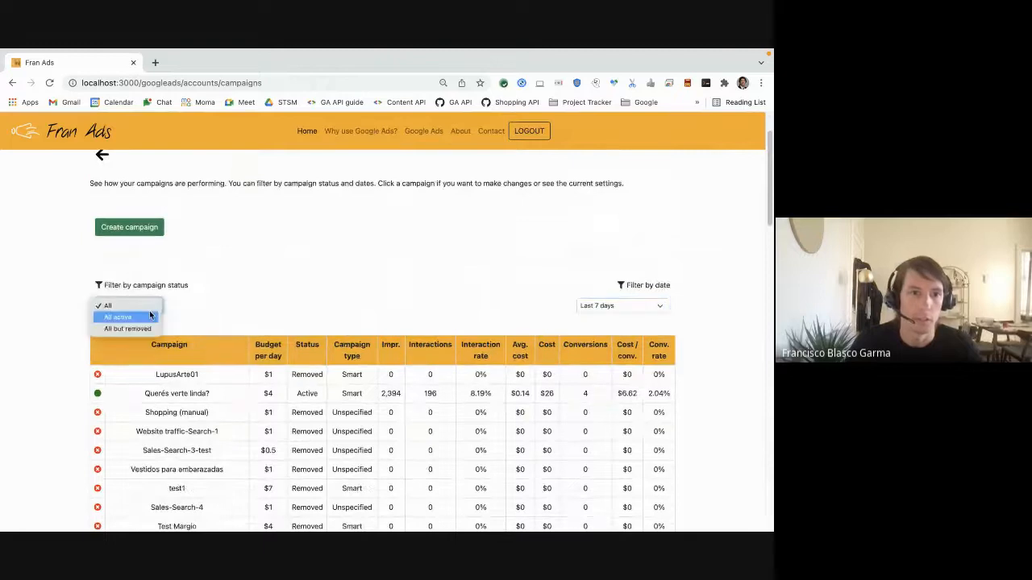
{"action": "left_click", "coordinate": [147, 329]}
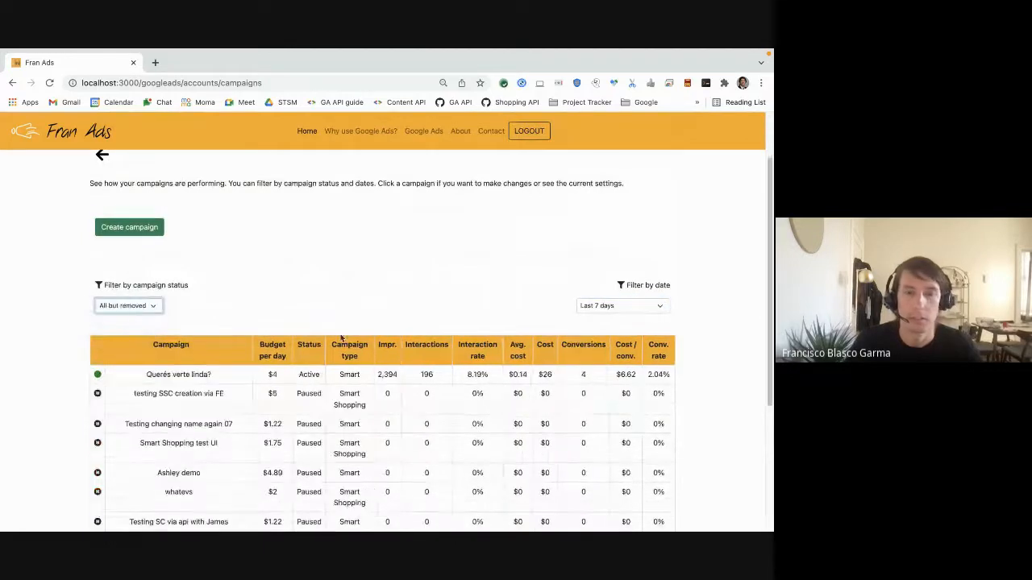
{"action": "scroll", "coordinate": [350, 357], "scroll_direction": "down", "scroll_amount": 2}
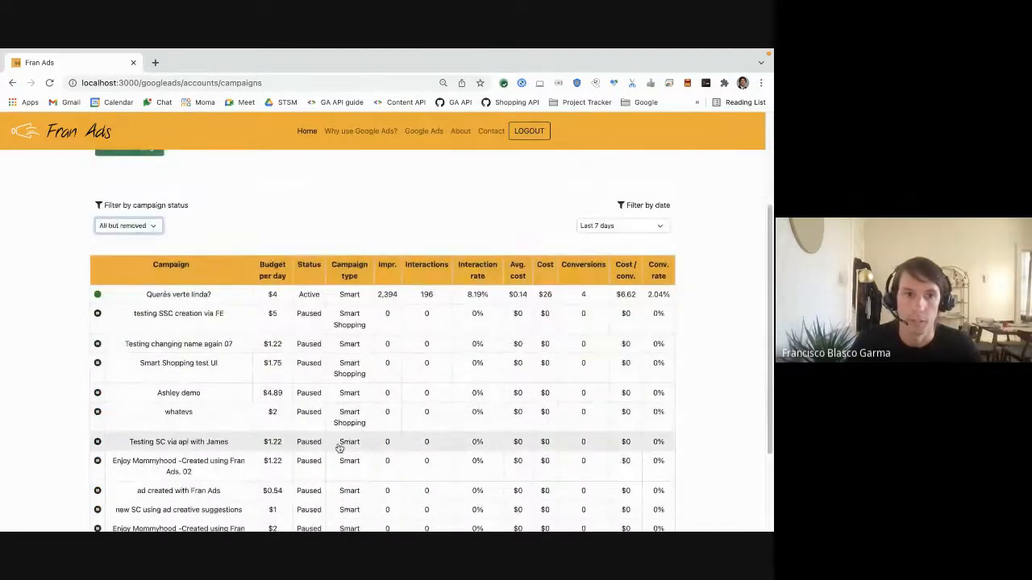
{"action": "scroll", "coordinate": [338, 449], "scroll_direction": "up", "scroll_amount": 3}
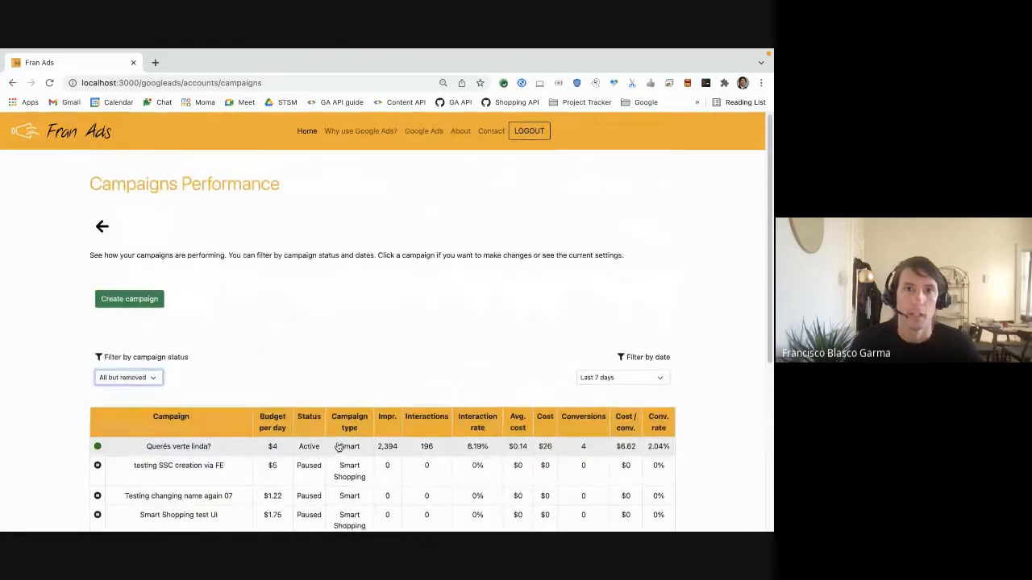
Go back to the accounts list and reopen the first Client account's campaigns
{"action": "left_click", "coordinate": [113, 234]}
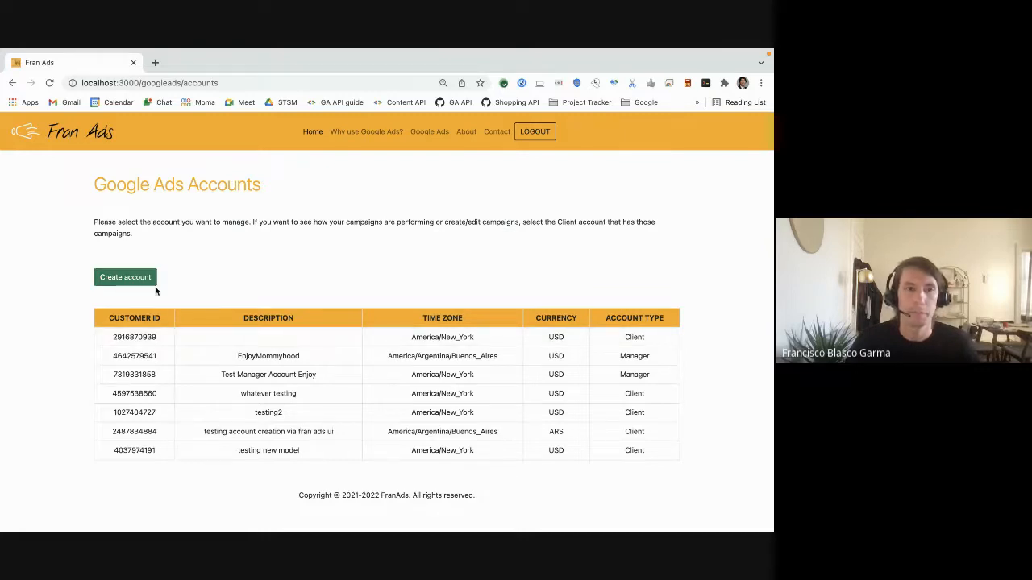
{"action": "left_click", "coordinate": [282, 337]}
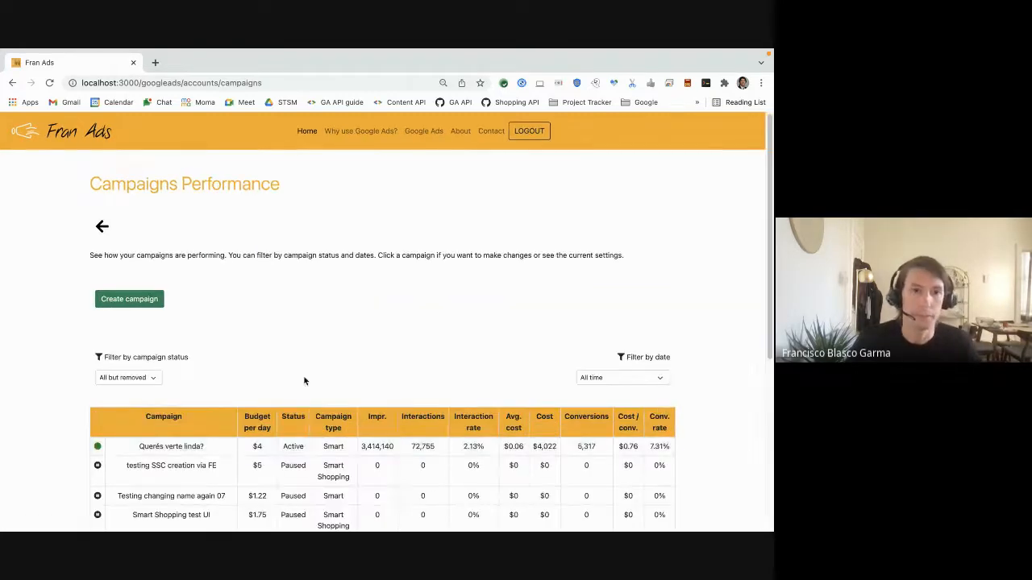
{"action": "scroll", "coordinate": [303, 375], "scroll_direction": "down", "scroll_amount": 2}
{"action": "scroll", "coordinate": [203, 299], "scroll_direction": "up", "scroll_amount": 1}
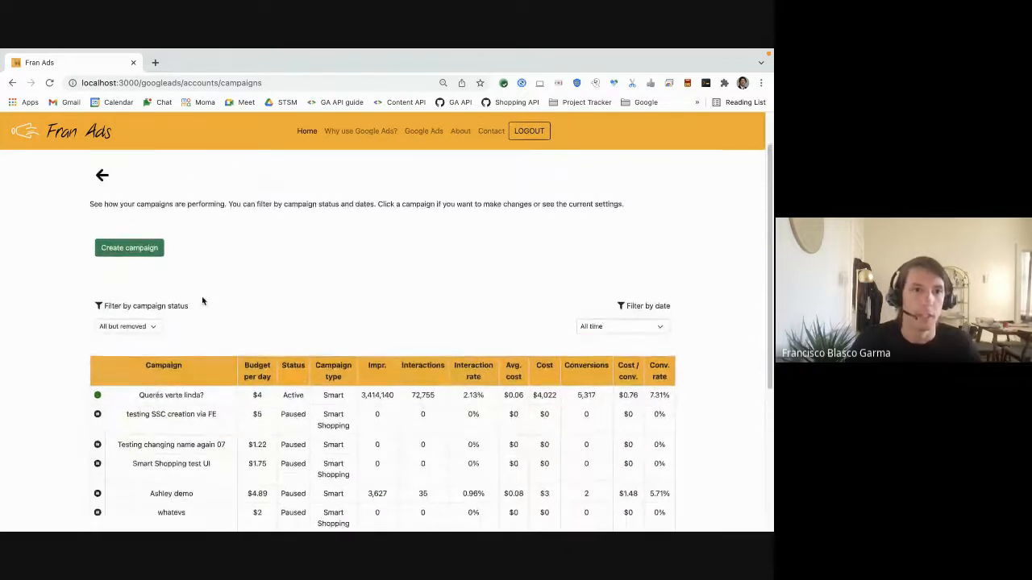
Start creating a new campaign and review the General information form
{"action": "left_click", "coordinate": [117, 256]}
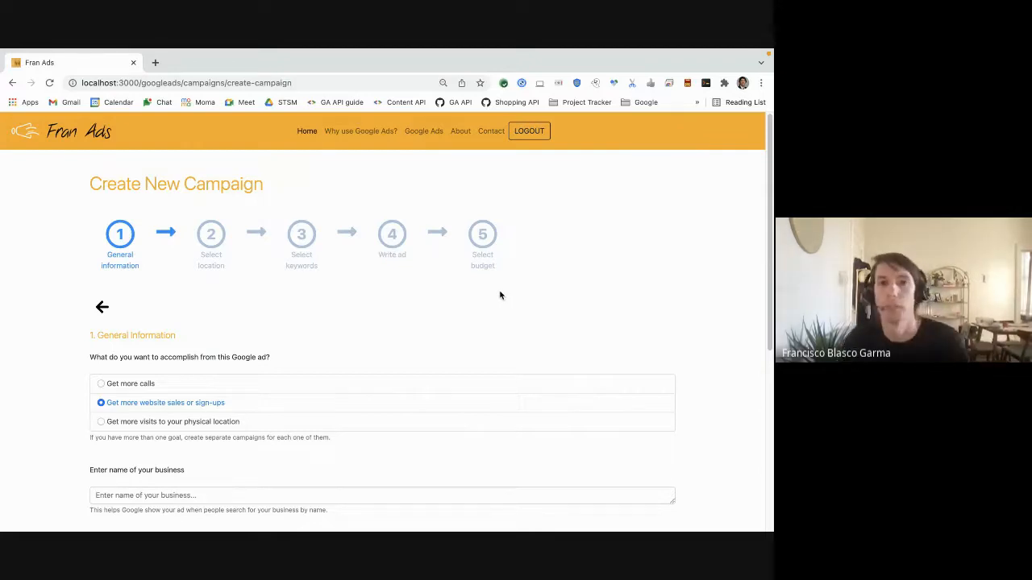
{"action": "scroll", "coordinate": [377, 329], "scroll_direction": "down", "scroll_amount": 3}
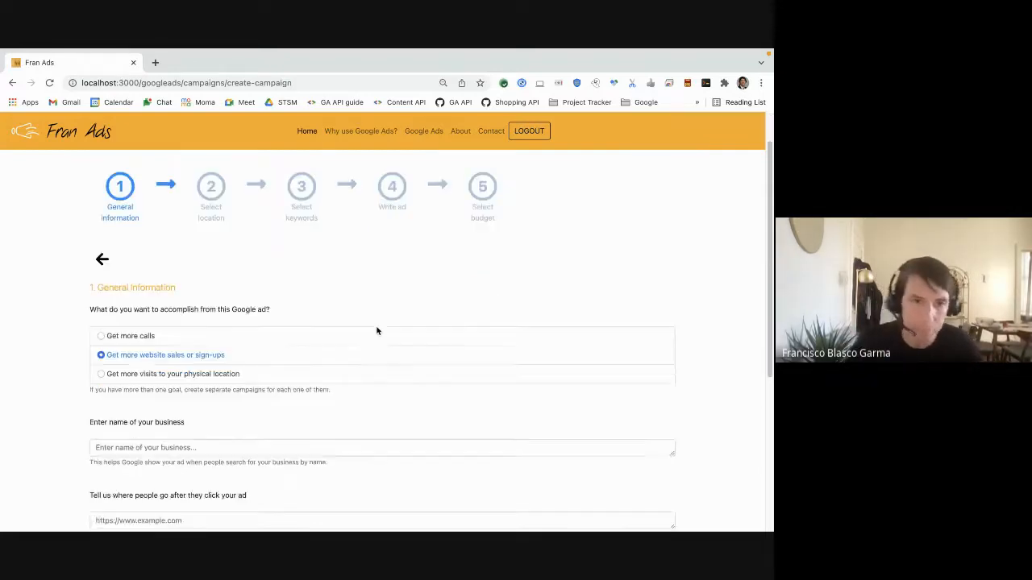
{"action": "scroll", "coordinate": [375, 330], "scroll_direction": "up", "scroll_amount": 1}
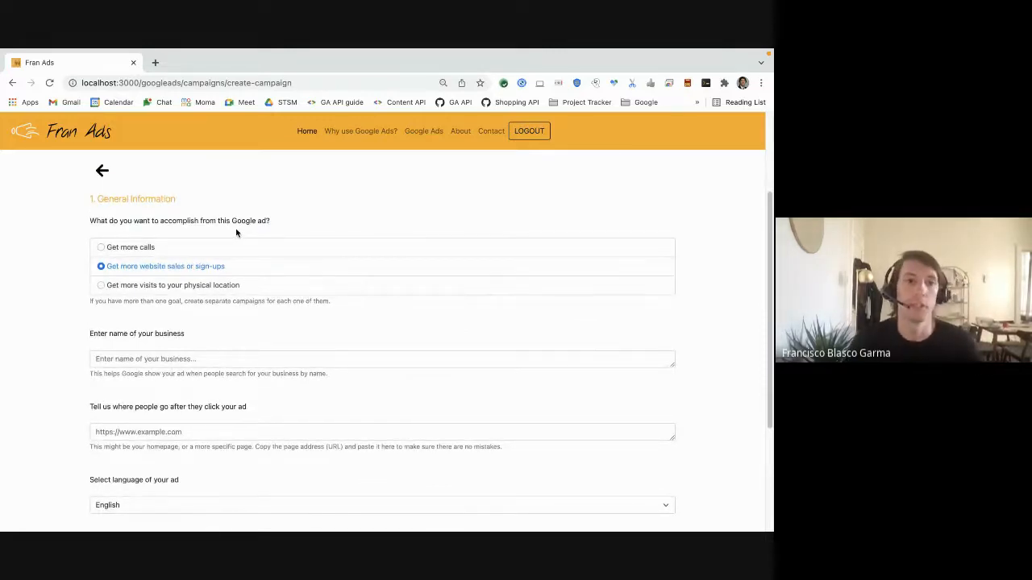
Cycle through the campaign goal options, ending on Get more website sales or sign-ups
{"action": "left_click", "coordinate": [193, 252]}
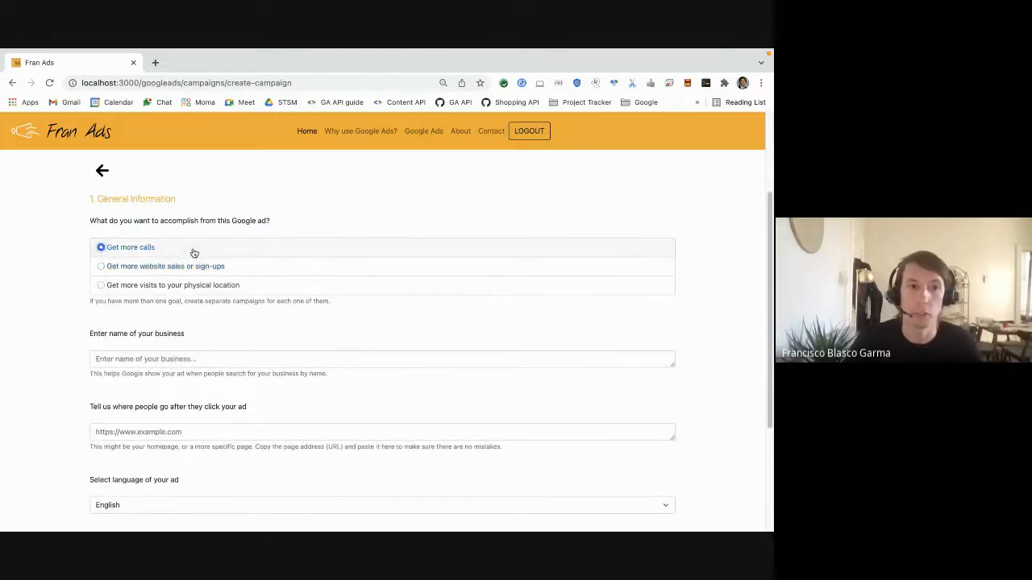
{"action": "left_click", "coordinate": [228, 271]}
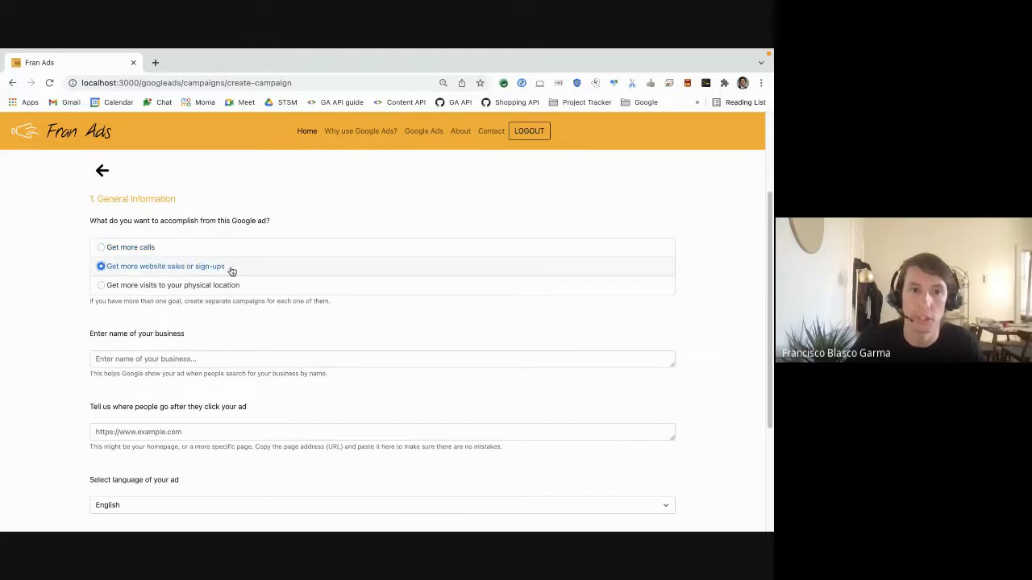
{"action": "left_click", "coordinate": [246, 287]}
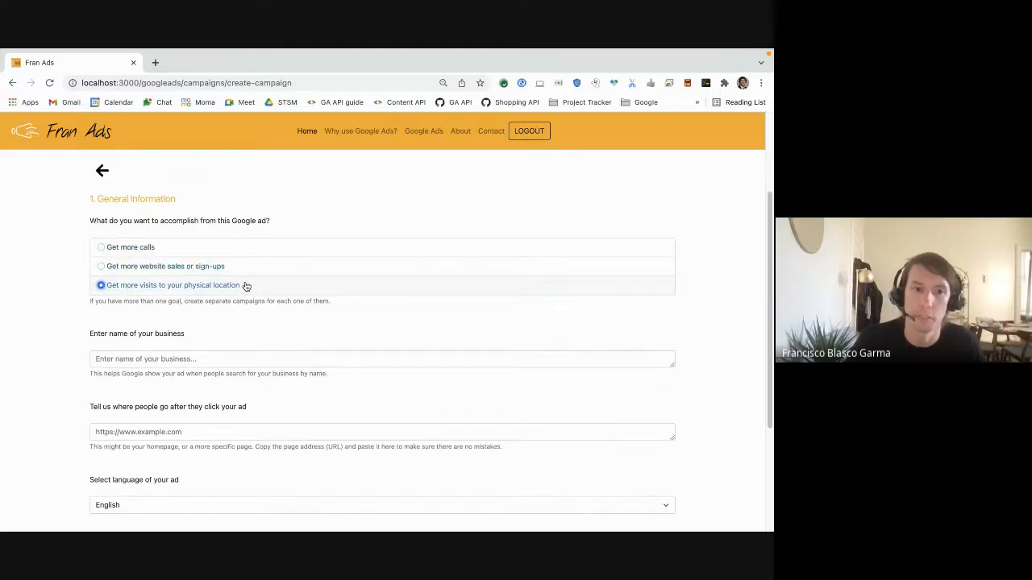
{"action": "left_click", "coordinate": [225, 272]}
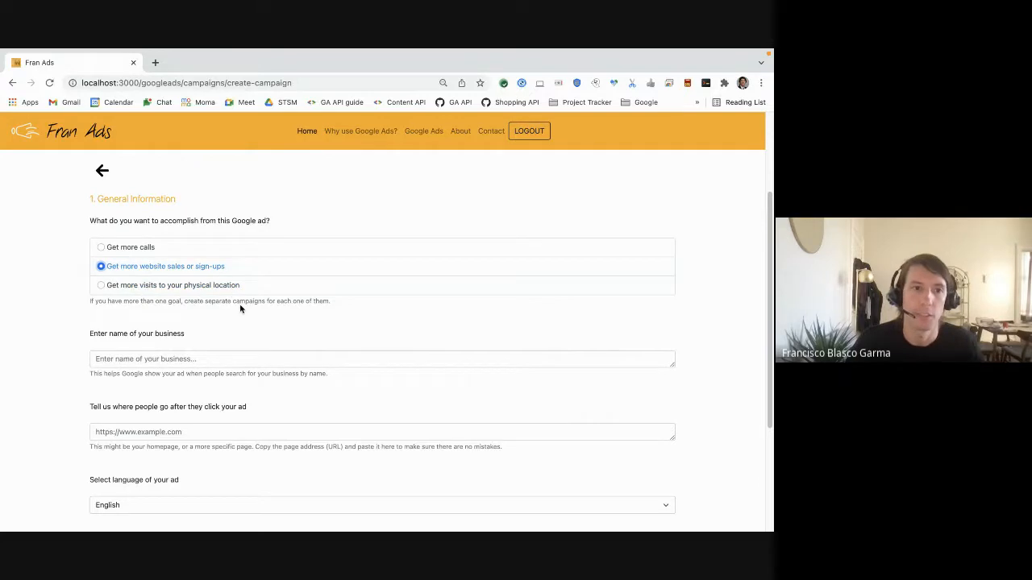
Enter Enjoy Mommyhood as the business name
{"action": "left_click", "coordinate": [238, 361]}
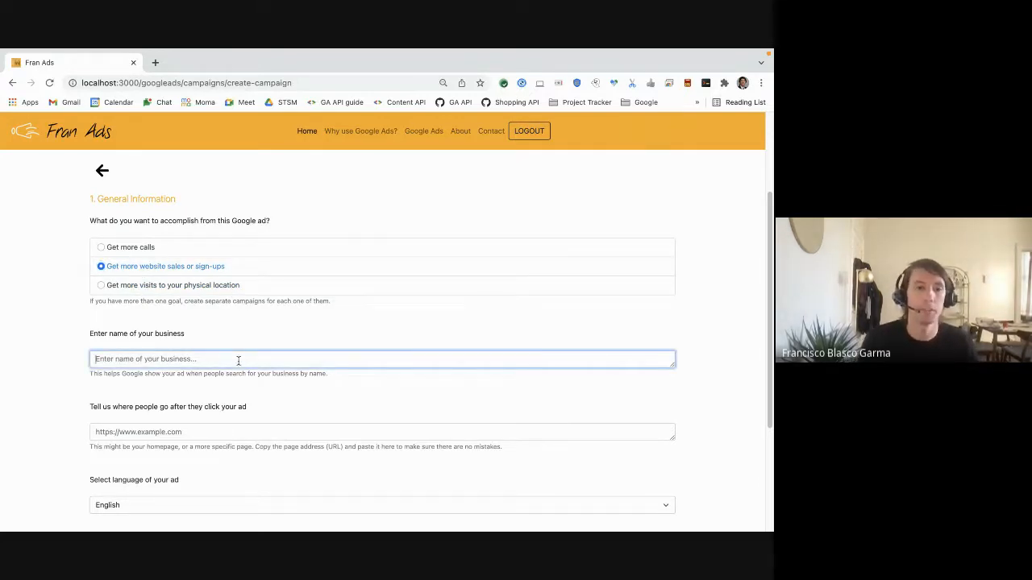
{"action": "type", "text": "Enjoy"}
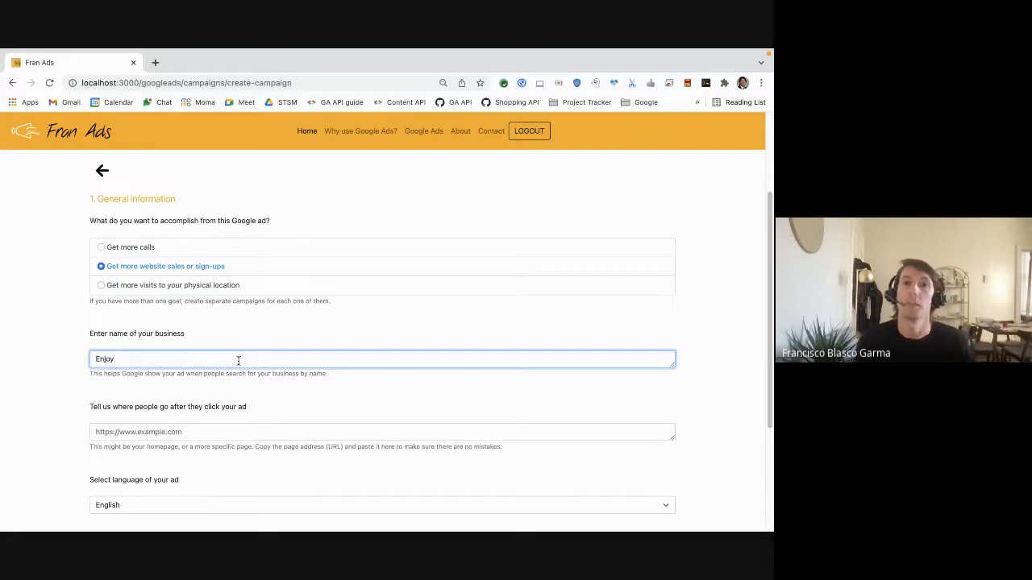
{"action": "type", "text": " Mom"}
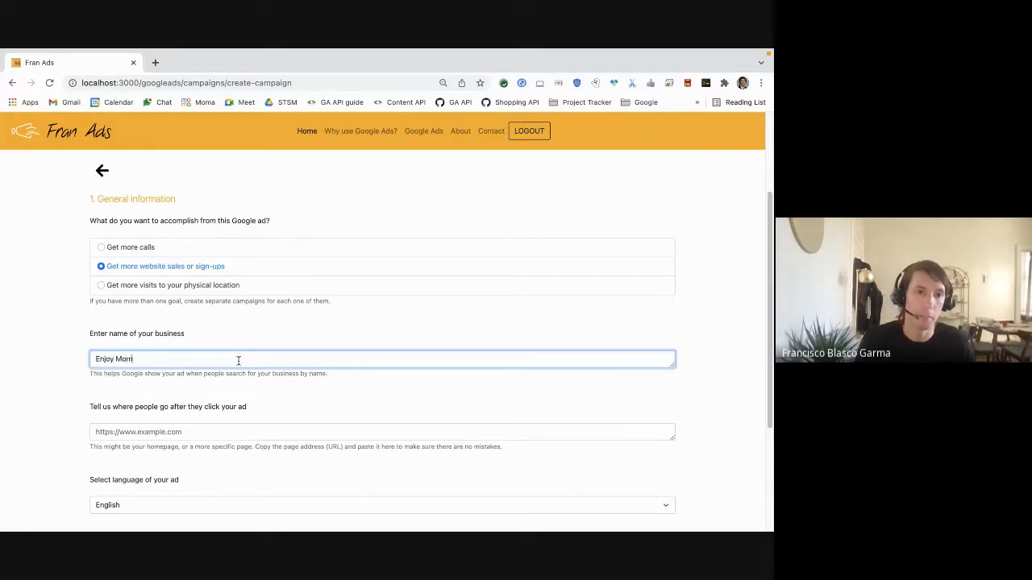
{"action": "type", "text": "myhood"}
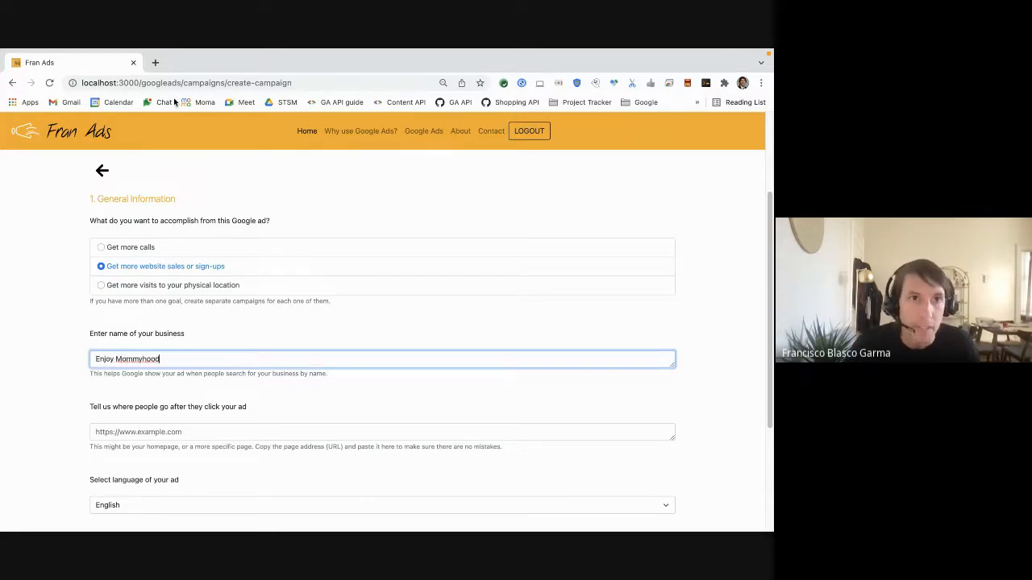
Open enjoymommyhood.com.ar in a new browser tab, copy its address, and paste it as the ad's destination URL
{"action": "left_click", "coordinate": [157, 64]}
{"action": "type", "text": "www"}
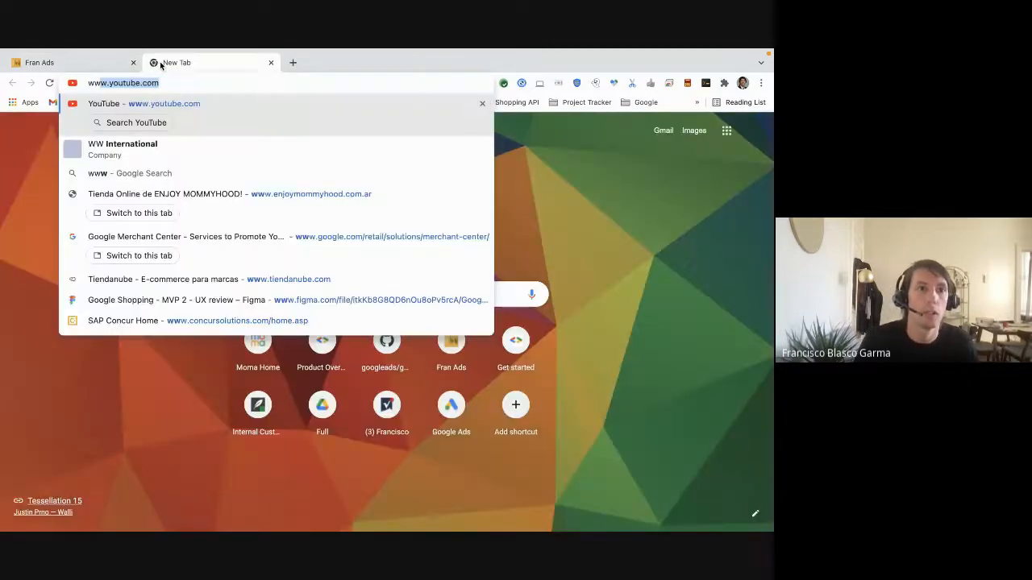
{"action": "type", "text": ".enj"}
{"action": "key", "text": "Return"}
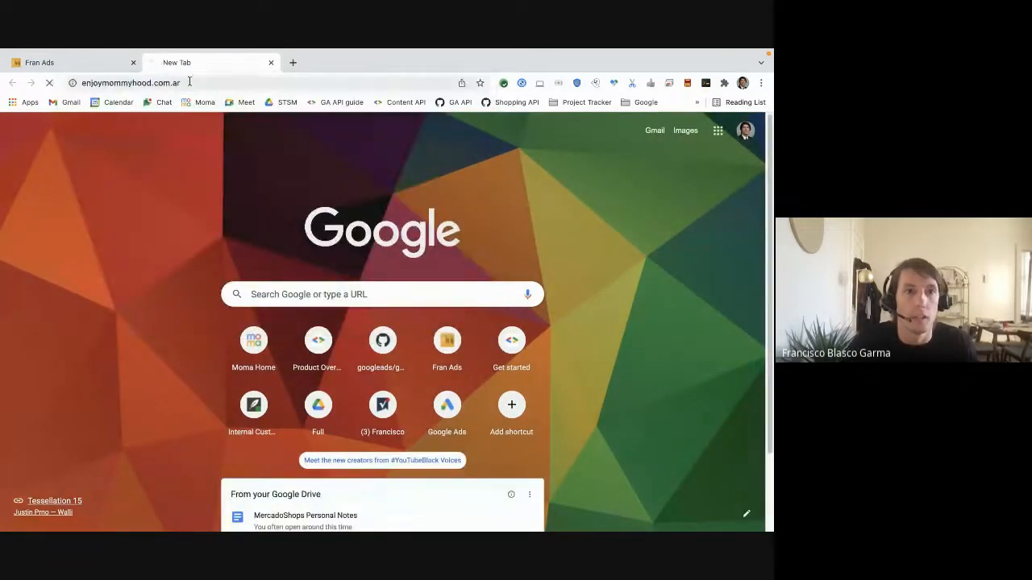
{"action": "left_click", "coordinate": [189, 82]}
{"action": "key", "text": "ctrl+c"}
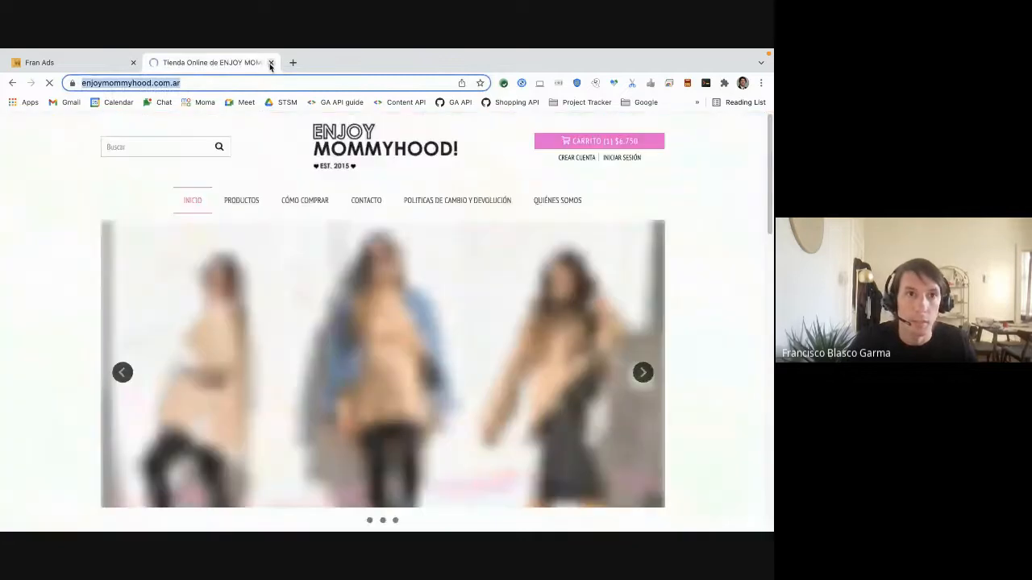
{"action": "left_click", "coordinate": [271, 63]}
{"action": "left_click", "coordinate": [196, 425]}
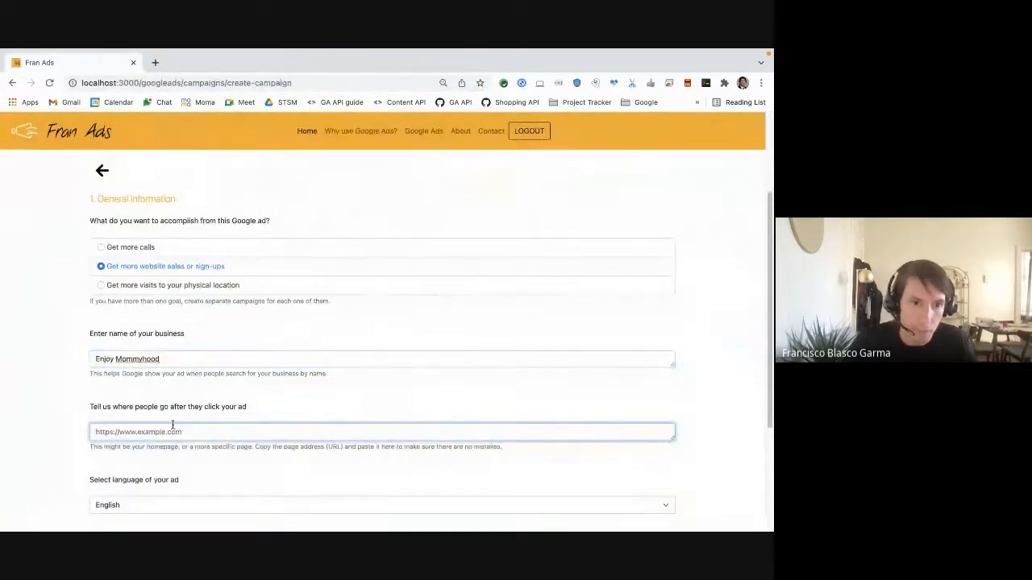
{"action": "key", "text": "ctrl+v"}
{"action": "type", "text": "/"}
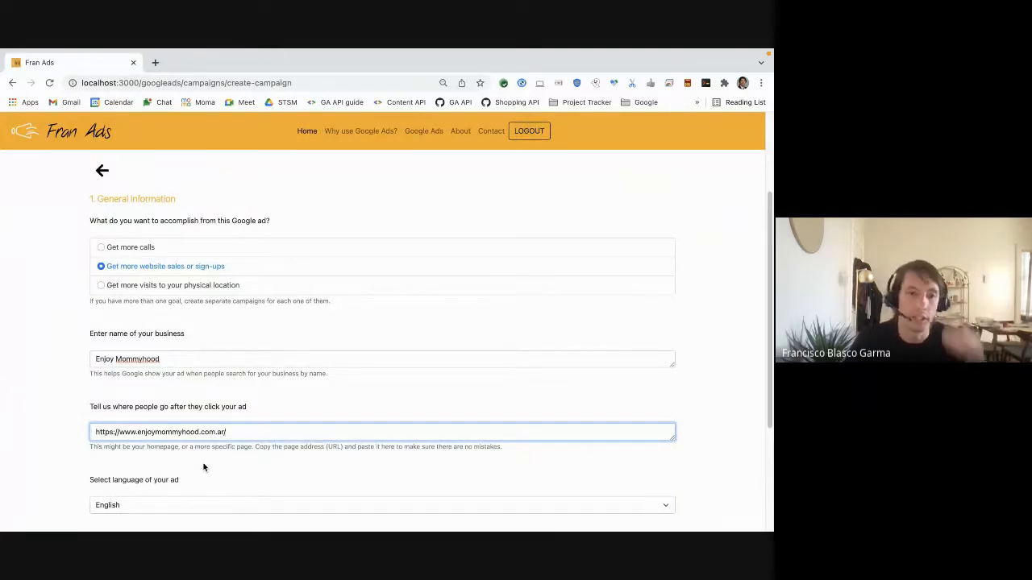
Set the ad language to Spanish
{"action": "scroll", "coordinate": [203, 467], "scroll_direction": "down", "scroll_amount": 5}
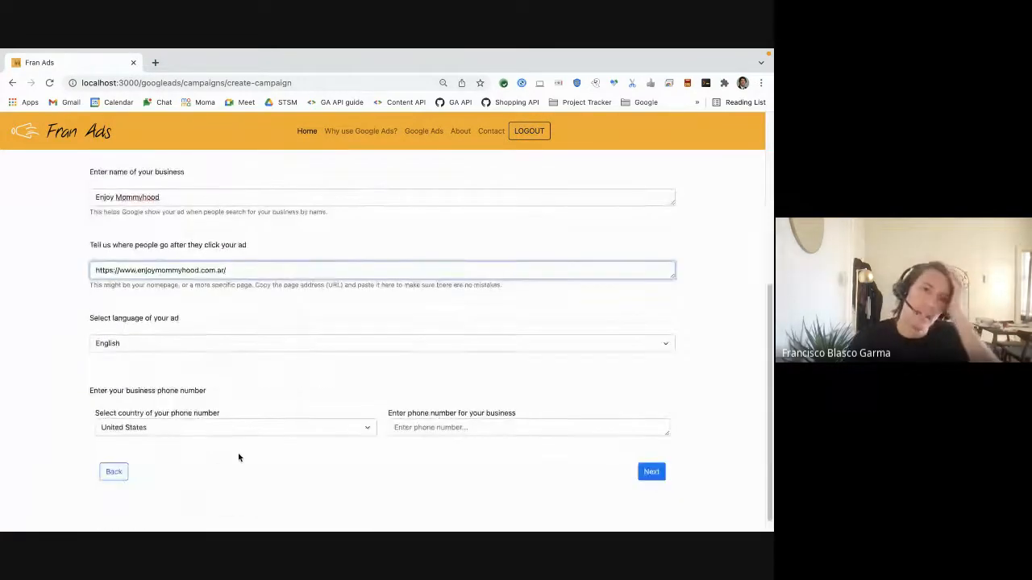
{"action": "left_click", "coordinate": [228, 343]}
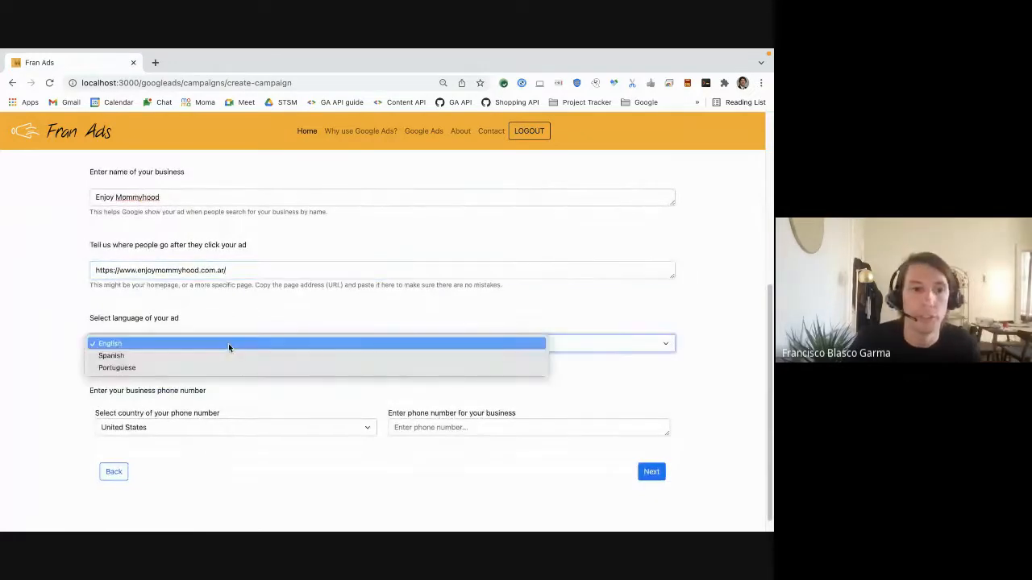
{"action": "left_click", "coordinate": [229, 355]}
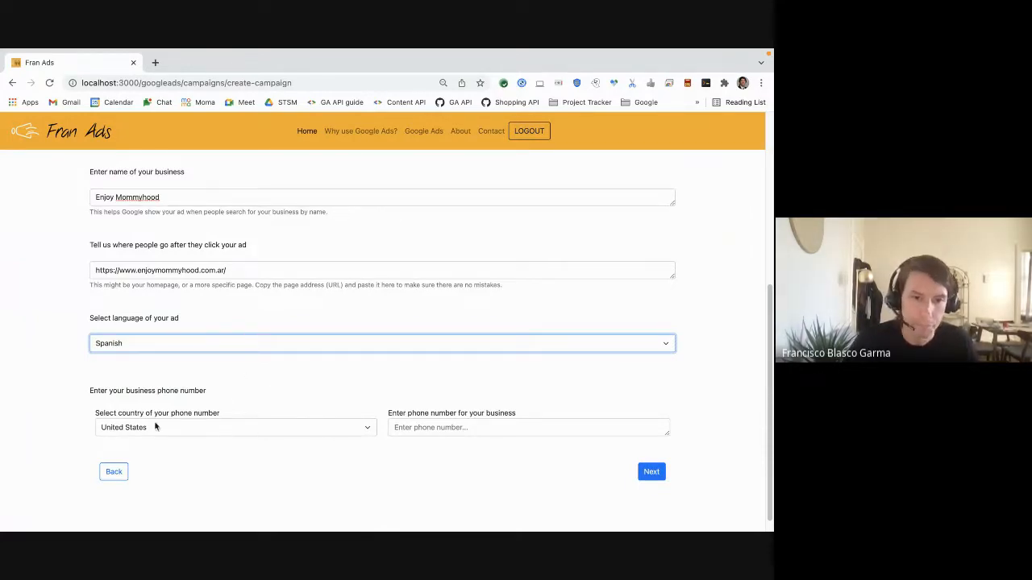
Set the phone country to Argentina, enter the business phone number, and continue to the location step
{"action": "left_click", "coordinate": [308, 433]}
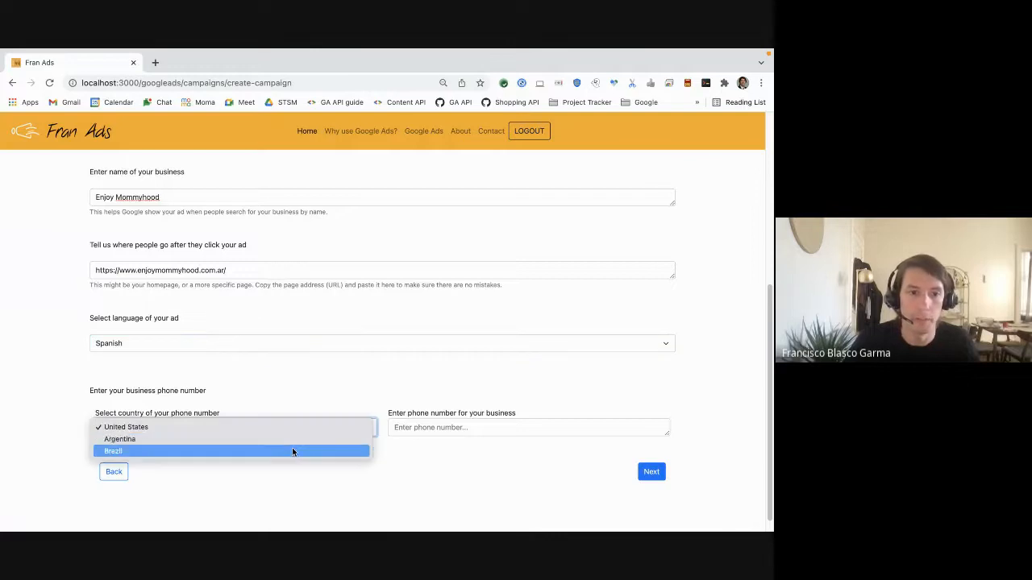
{"action": "left_click", "coordinate": [291, 440]}
{"action": "key", "text": "Tab"}
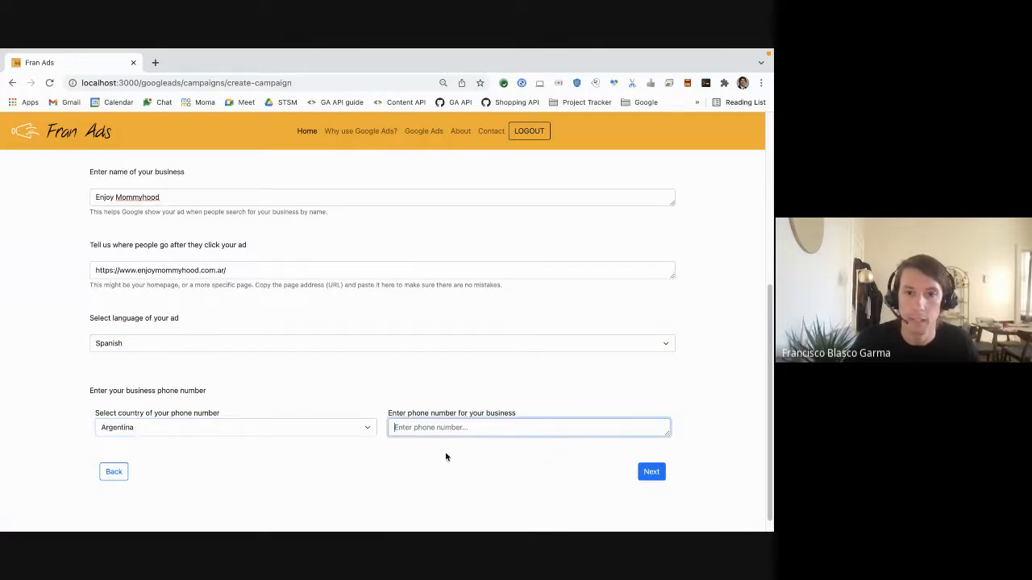
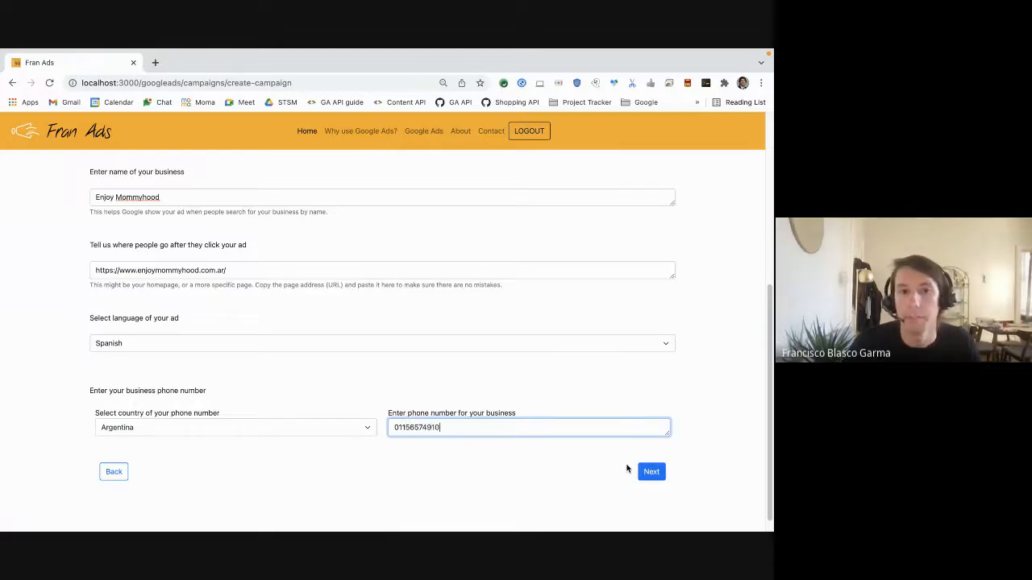
{"action": "left_click", "coordinate": [649, 474]}
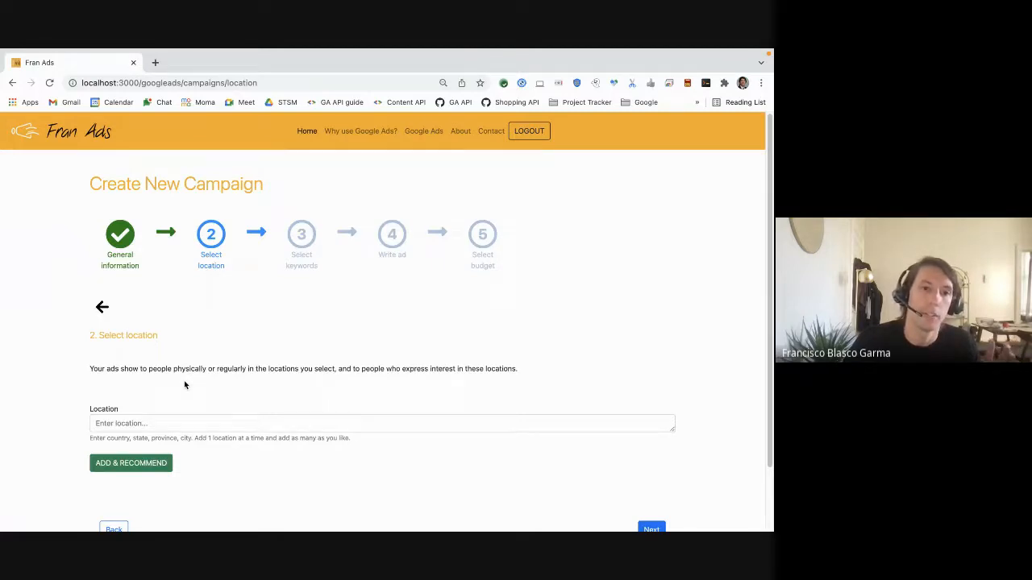
Add buenos aires as a target location and get recommended locations
{"action": "left_click", "coordinate": [191, 427]}
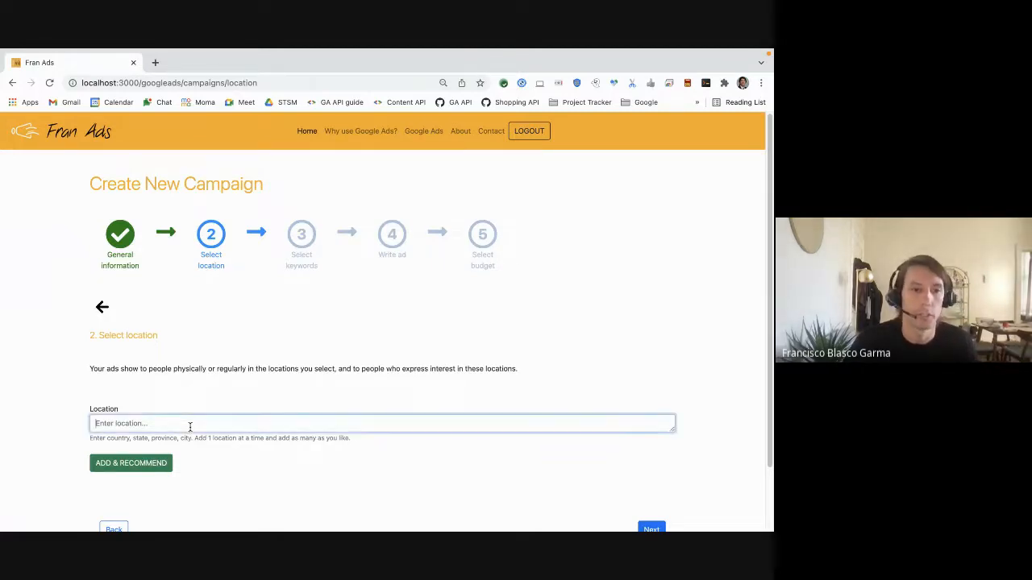
{"action": "type", "text": "buenos aires"}
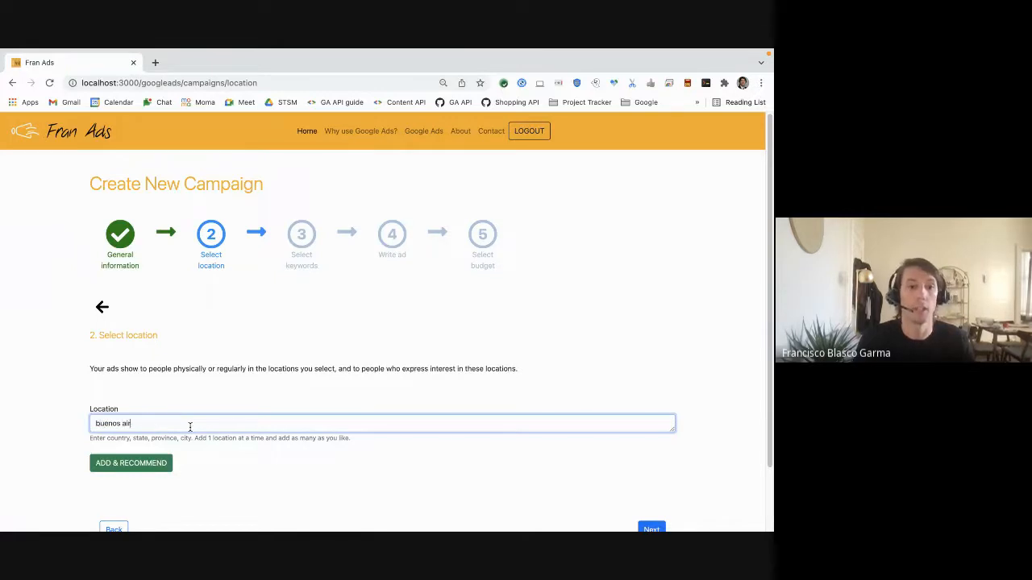
{"action": "left_click", "coordinate": [161, 462]}
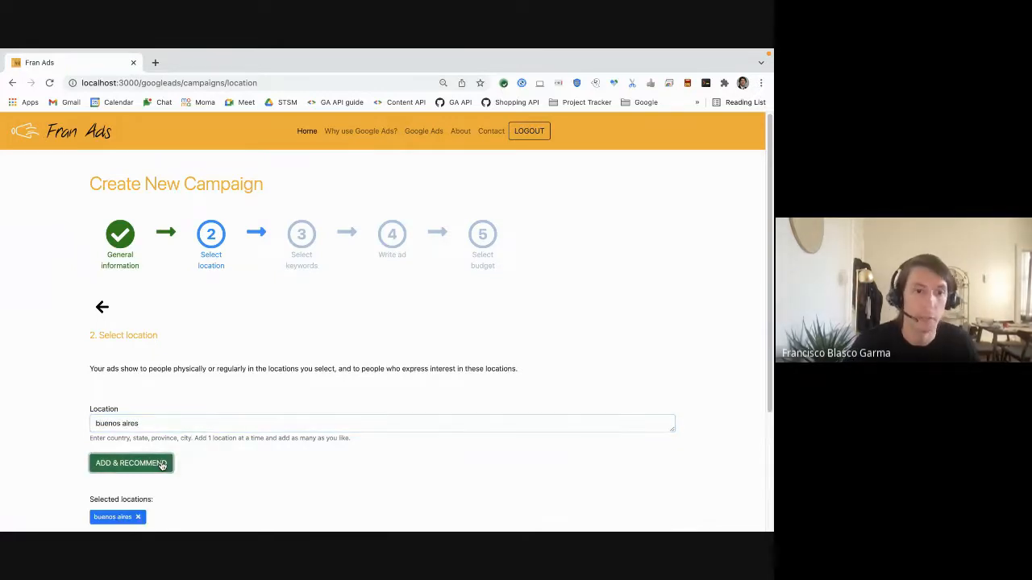
{"action": "scroll", "coordinate": [228, 473], "scroll_direction": "down", "scroll_amount": 1}
{"action": "scroll", "coordinate": [229, 472], "scroll_direction": "down", "scroll_amount": 3}
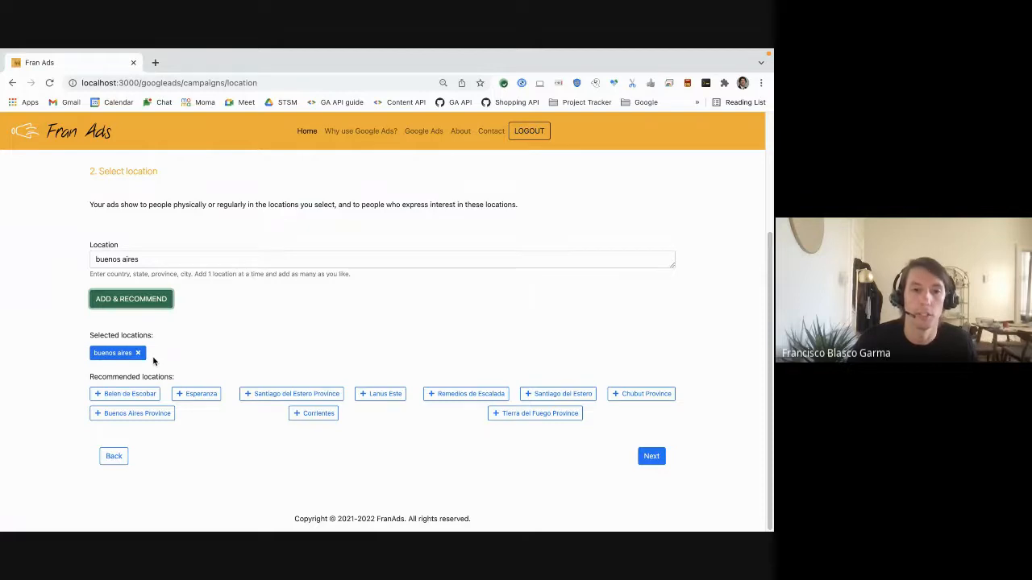
Add recommended locations Buenos Aires Province, Santiago del Estero, Corrientes and Belen de Escobar, then continue to keywords
{"action": "left_click", "coordinate": [244, 455]}
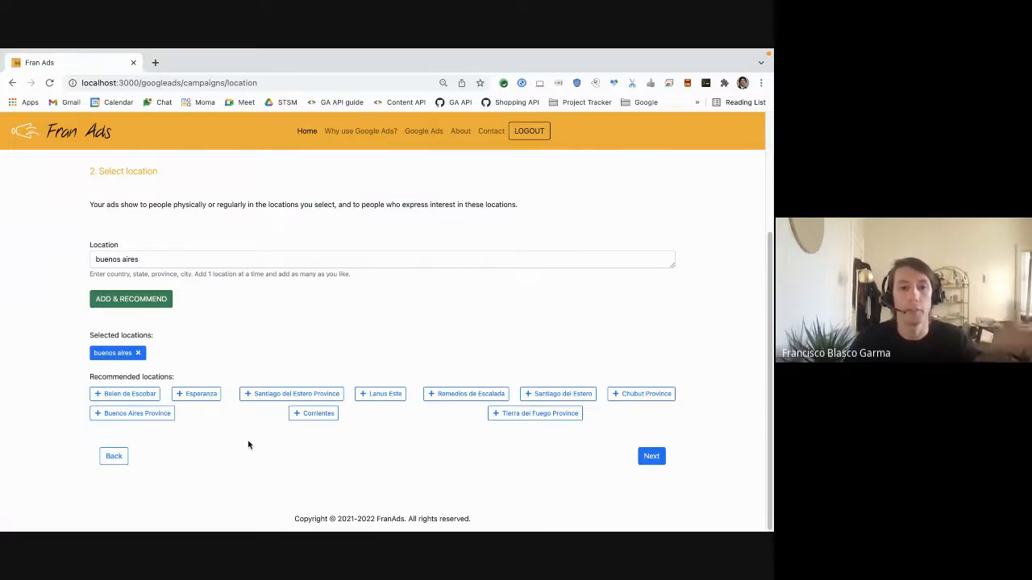
{"action": "left_click", "coordinate": [133, 414]}
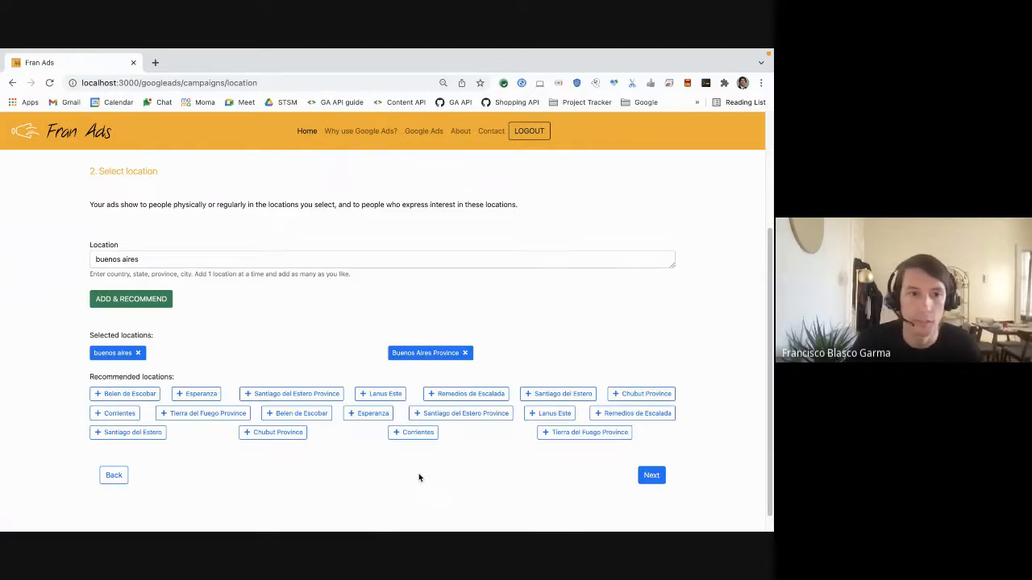
{"action": "left_click", "coordinate": [157, 436]}
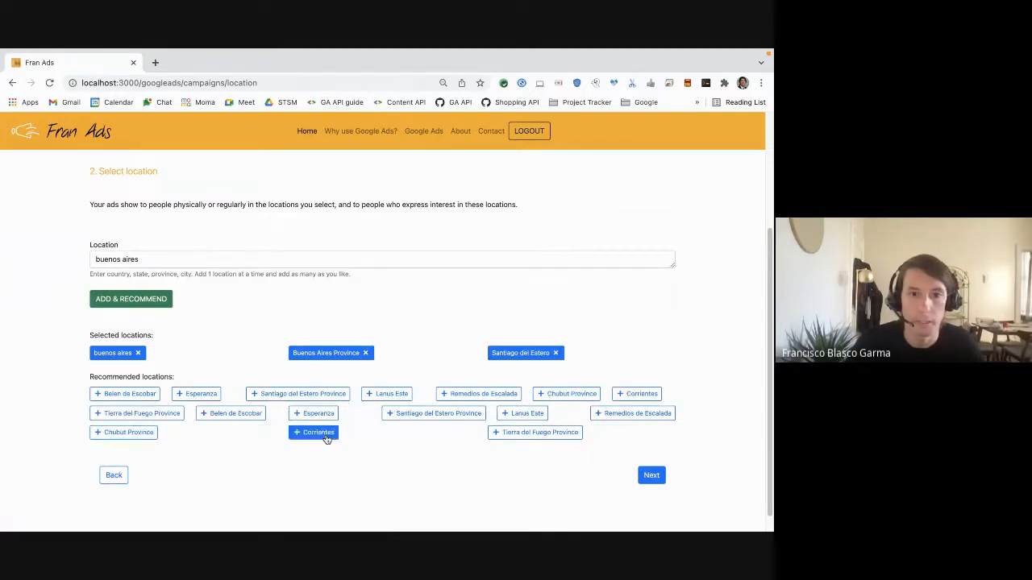
{"action": "left_click", "coordinate": [326, 437]}
{"action": "left_click", "coordinate": [236, 416]}
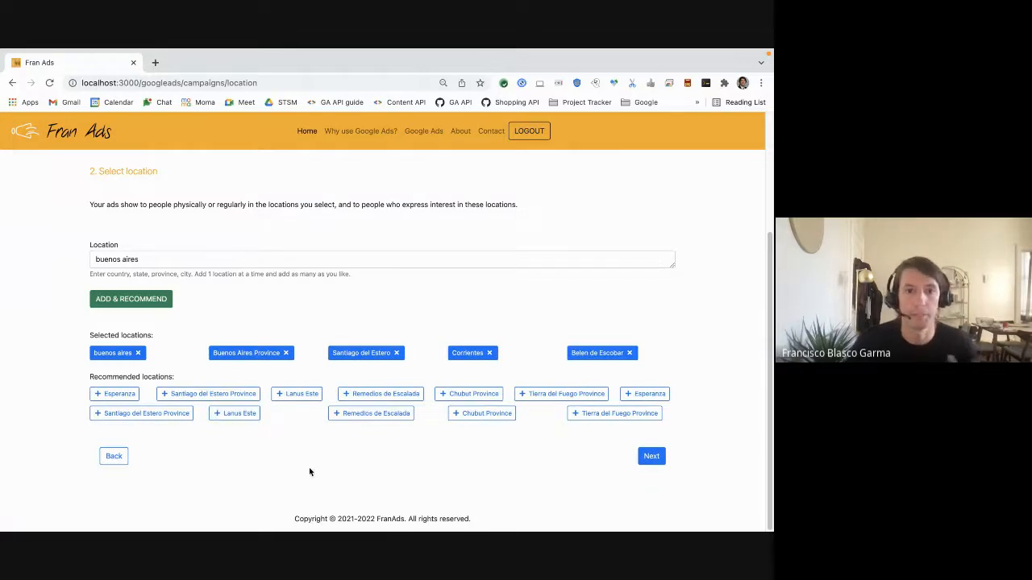
{"action": "left_click", "coordinate": [649, 460]}
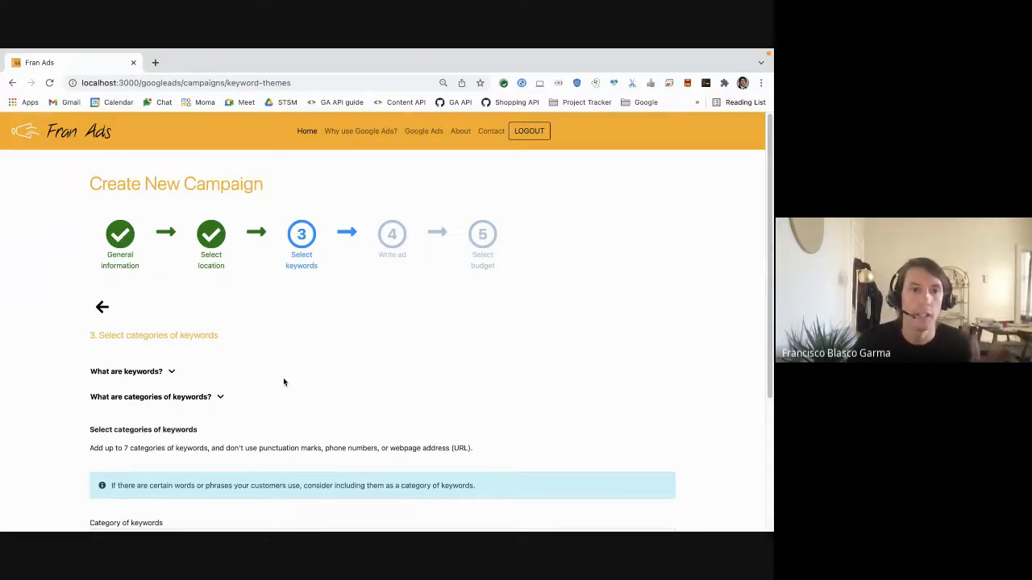
Expand and read the explanations of keywords and categories of keywords
{"action": "scroll", "coordinate": [327, 409], "scroll_direction": "down", "scroll_amount": 2}
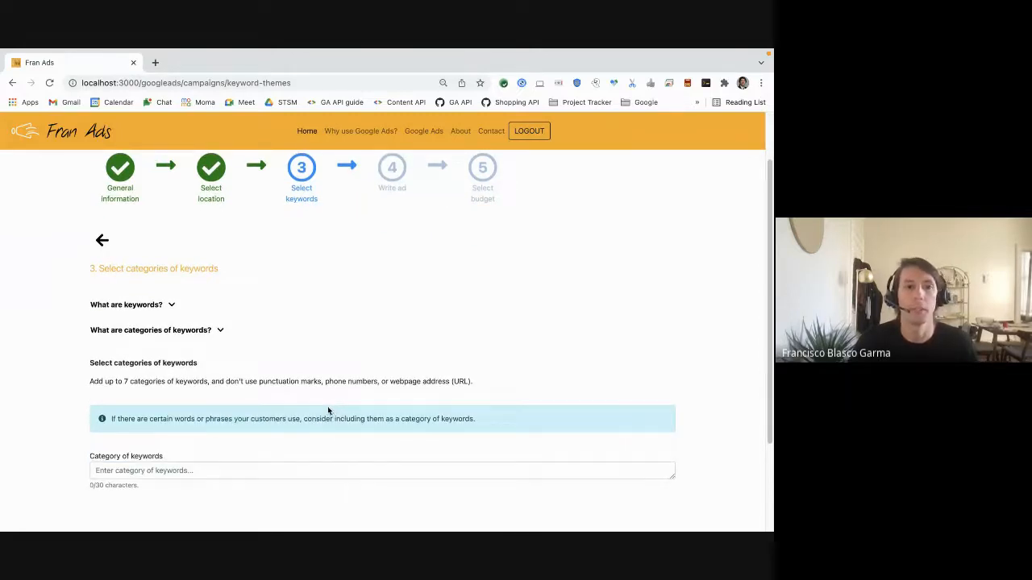
{"action": "left_click", "coordinate": [172, 306]}
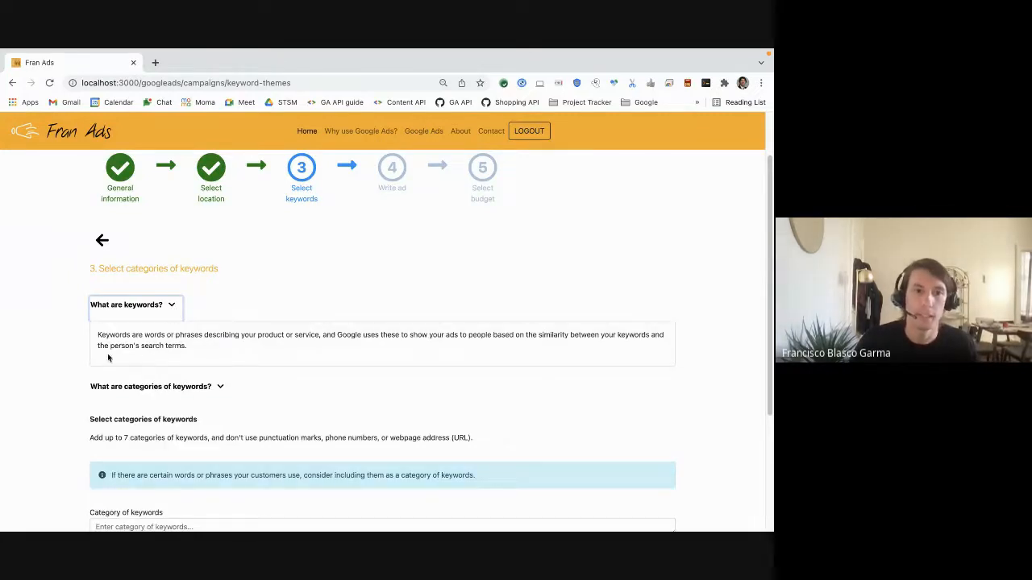
{"action": "left_click", "coordinate": [172, 307]}
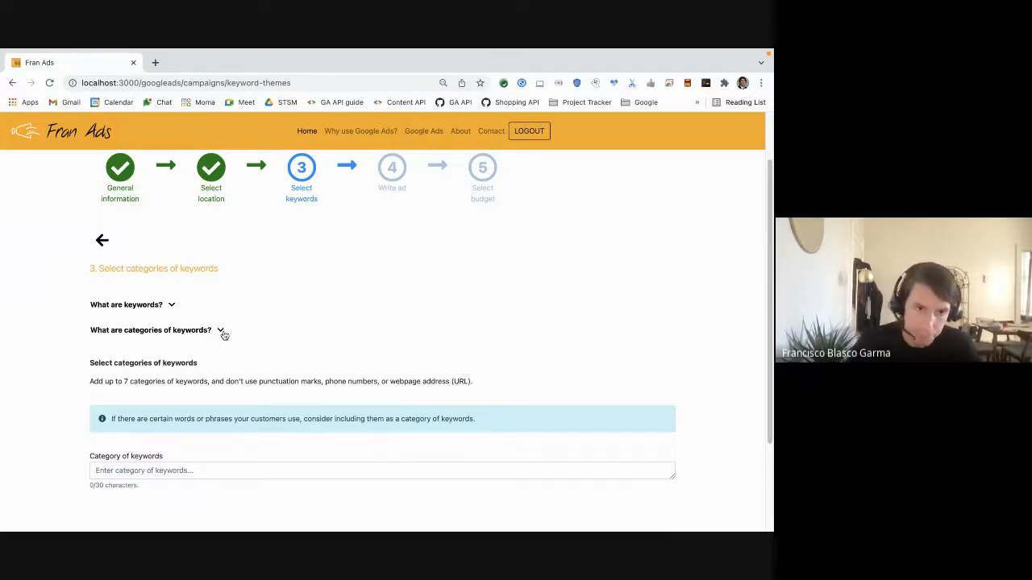
{"action": "left_click", "coordinate": [221, 332]}
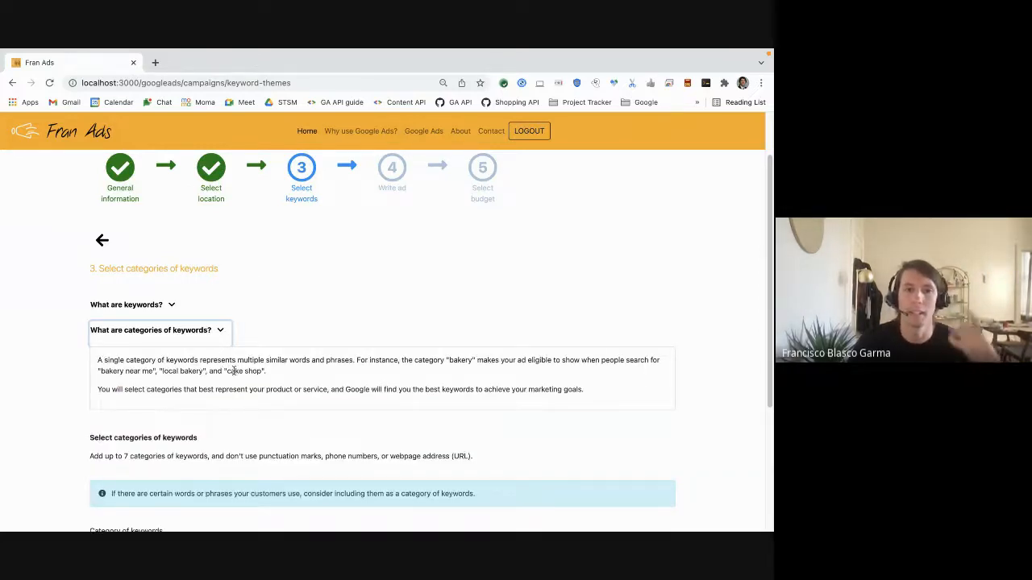
{"action": "left_click", "coordinate": [221, 332]}
{"action": "scroll", "coordinate": [332, 394], "scroll_direction": "down", "scroll_amount": 2}
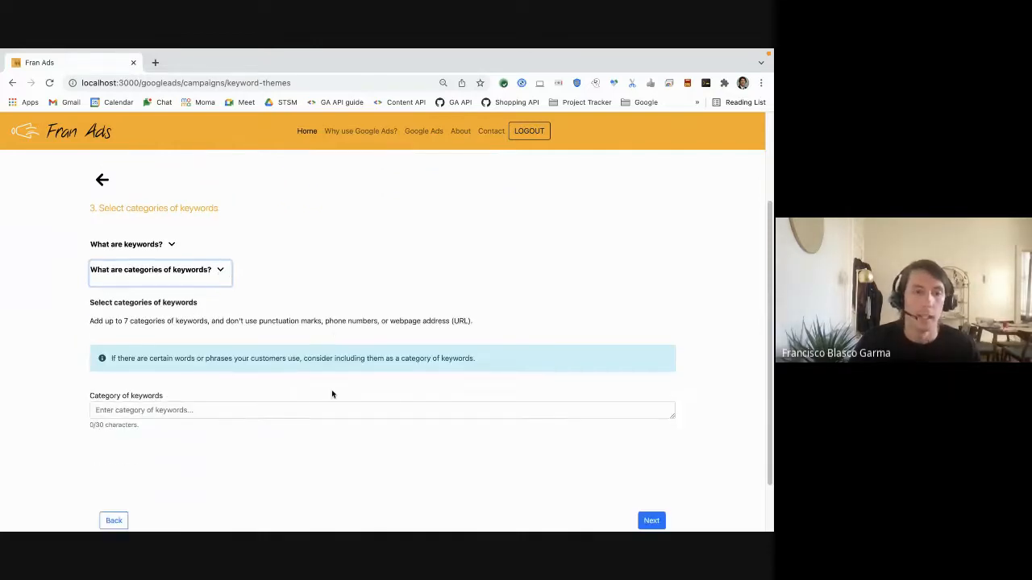
Enter the keyword category "ropa para embarazadas" and add it to get recommendations
{"action": "left_click", "coordinate": [139, 412]}
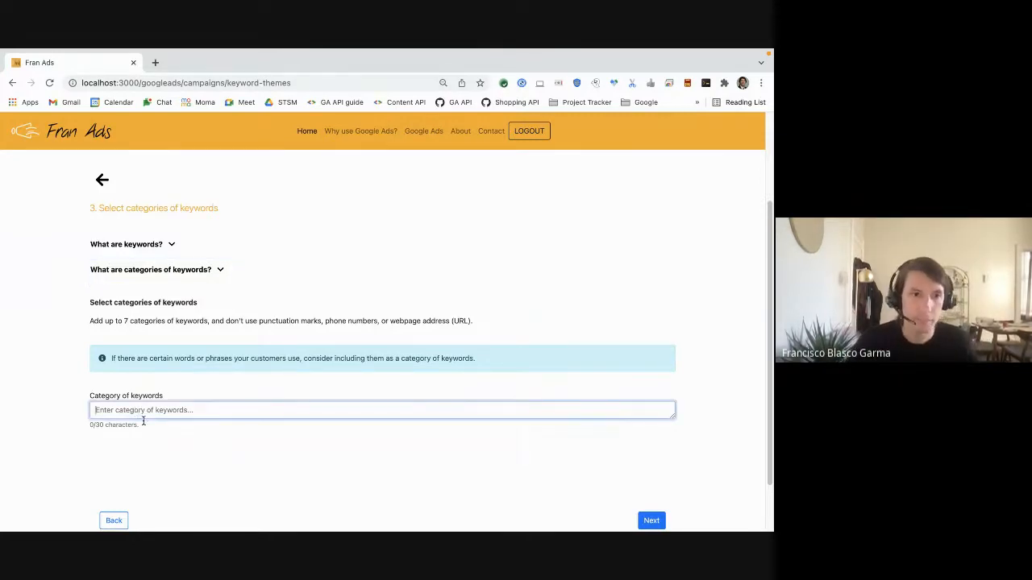
{"action": "type", "text": "ropa para"}
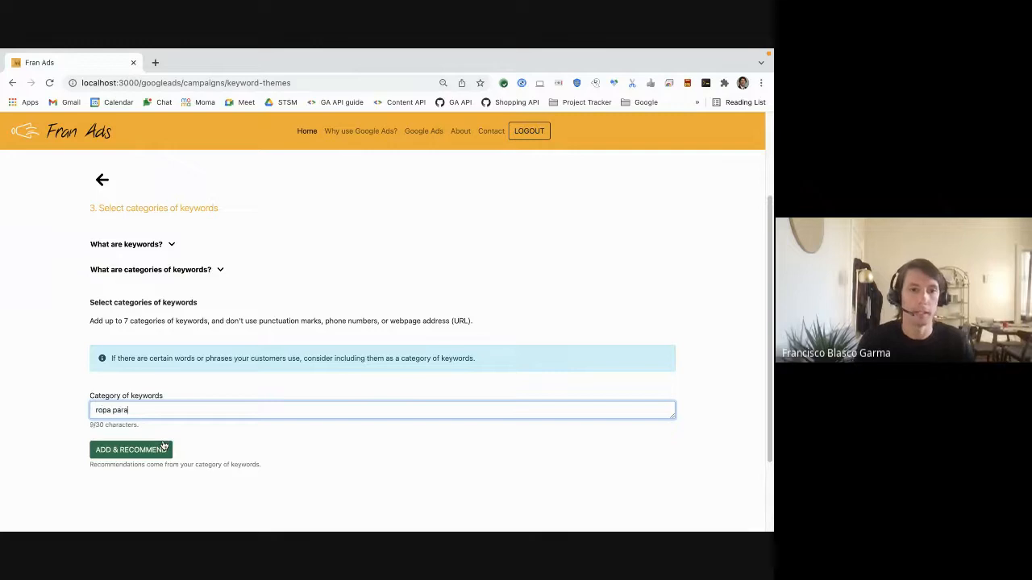
{"action": "type", "text": " embarazadas"}
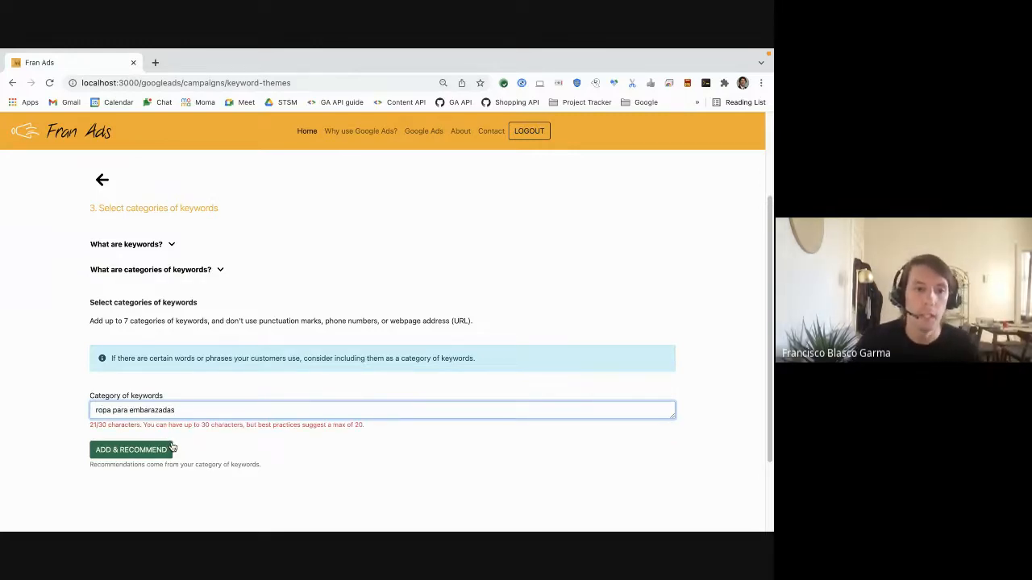
{"action": "key", "text": "BackSpace"}
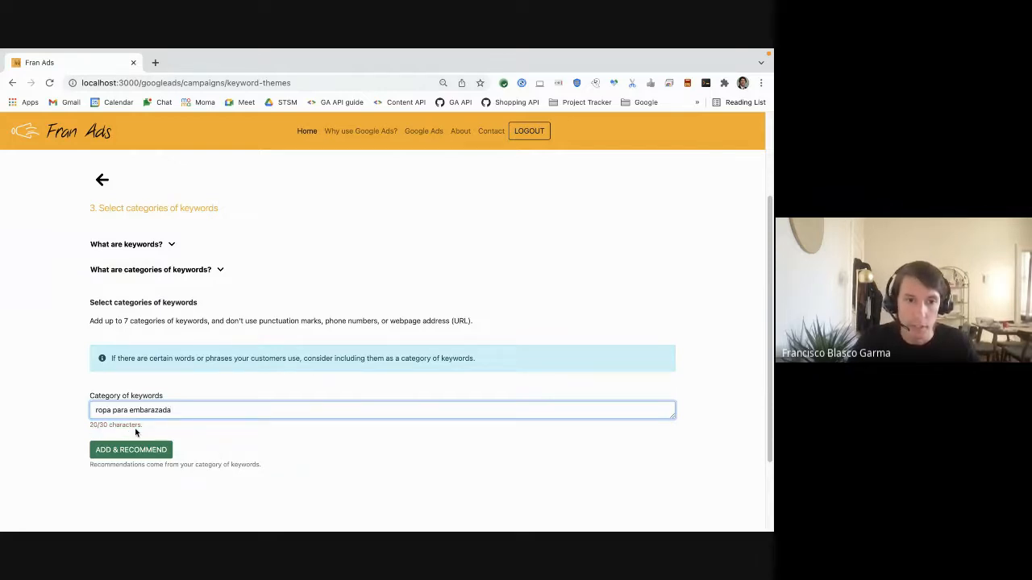
{"action": "type", "text": "s"}
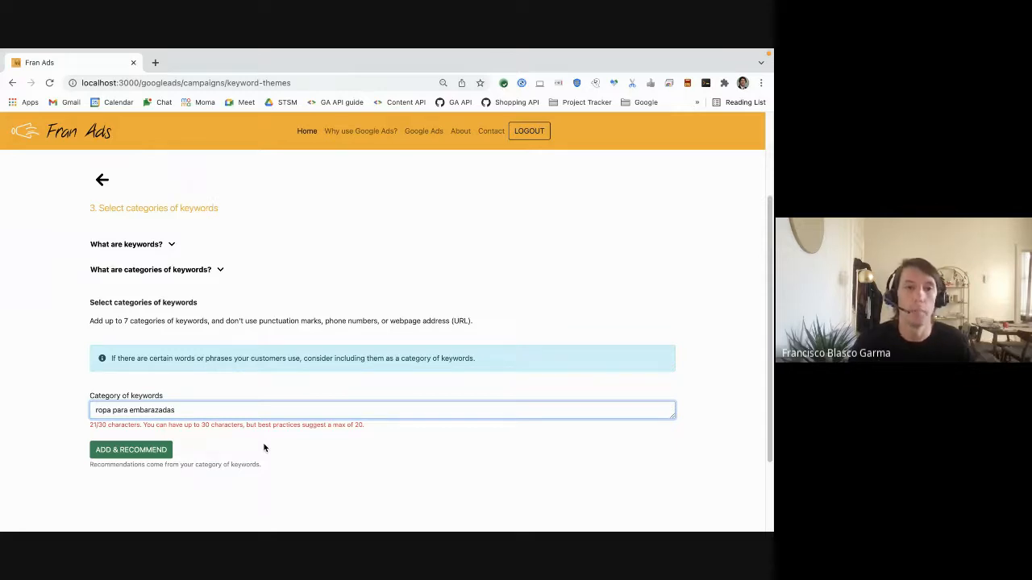
{"action": "left_click", "coordinate": [137, 453]}
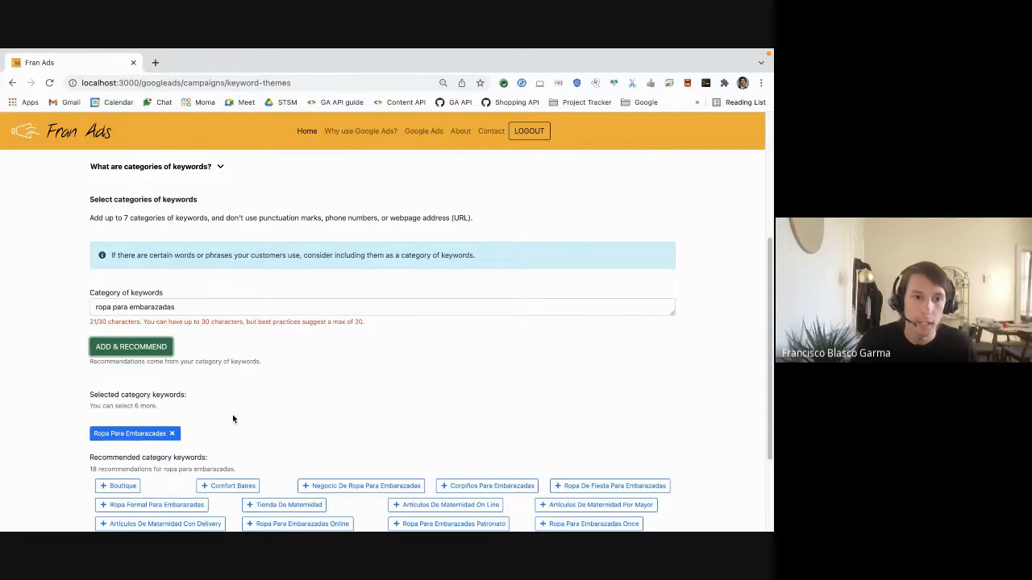
Add recommended categories Boutique, Comfort Baires, Corpiños, Ropa De Fiesta, Barata and Gorditas para embarazadas, then continue to the ad step
{"action": "scroll", "coordinate": [232, 418], "scroll_direction": "down", "scroll_amount": 1}
{"action": "scroll", "coordinate": [234, 417], "scroll_direction": "down", "scroll_amount": 2}
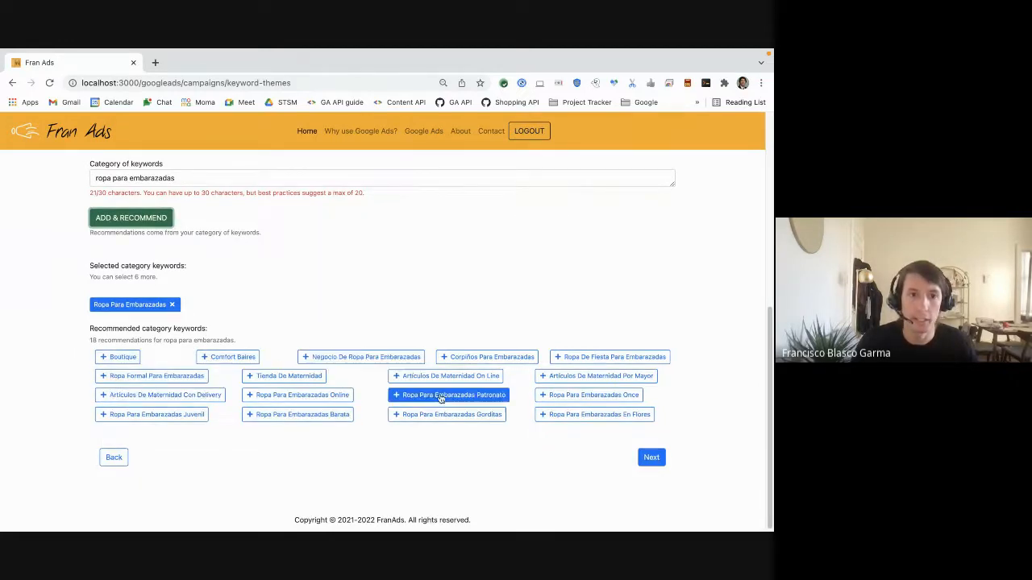
{"action": "left_click", "coordinate": [114, 357]}
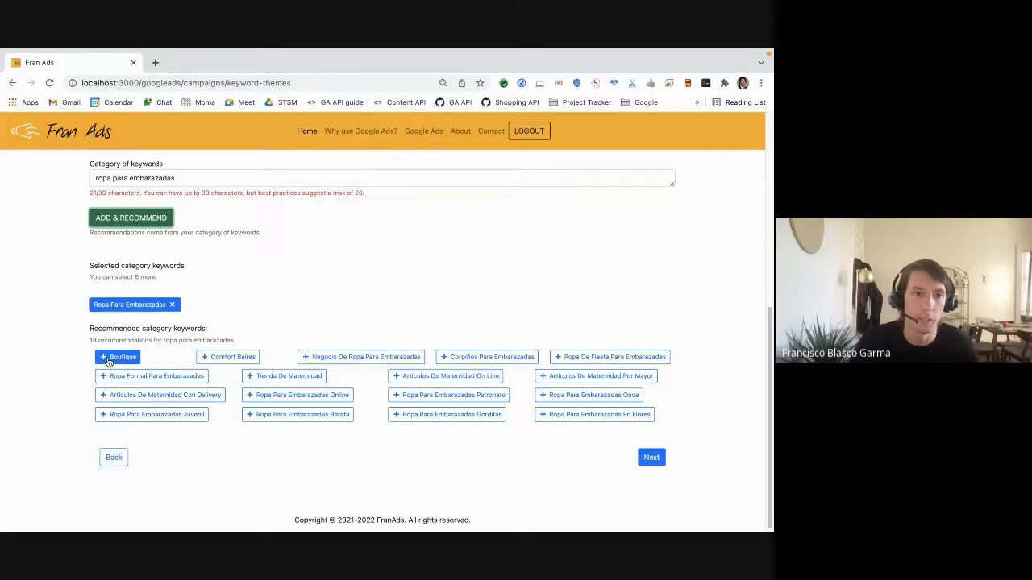
{"action": "left_click", "coordinate": [132, 357]}
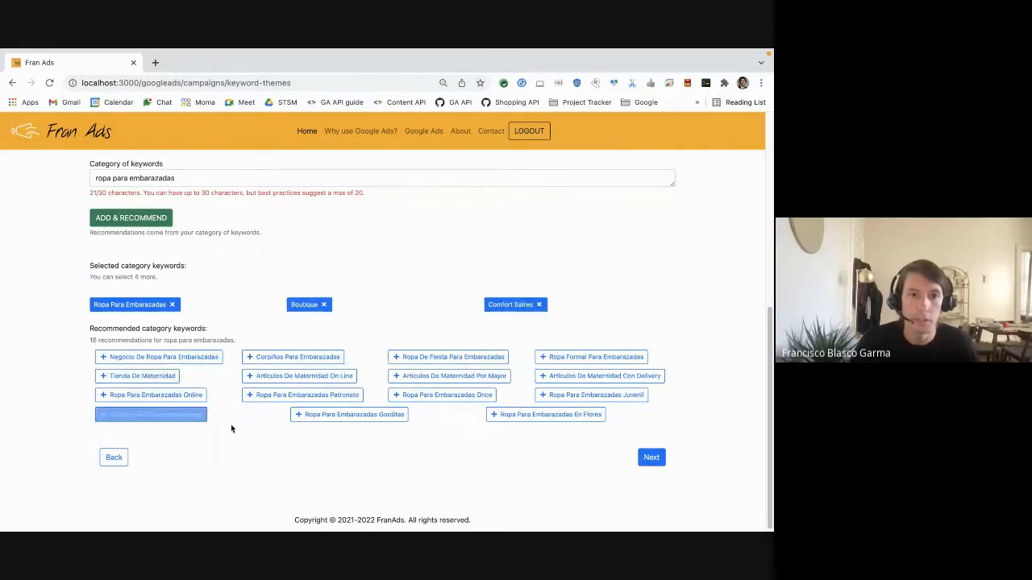
{"action": "left_click", "coordinate": [300, 359]}
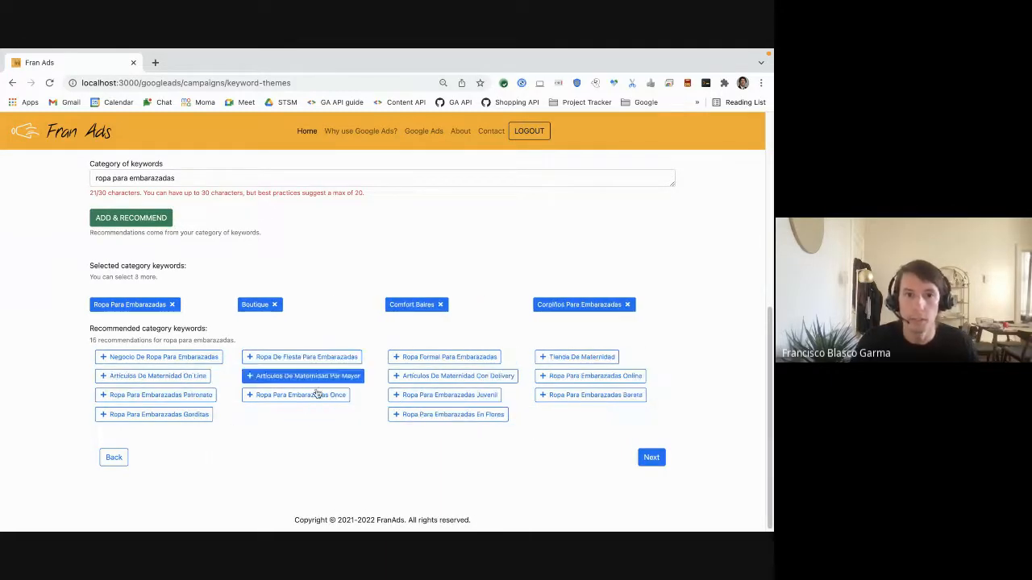
{"action": "left_click", "coordinate": [342, 364]}
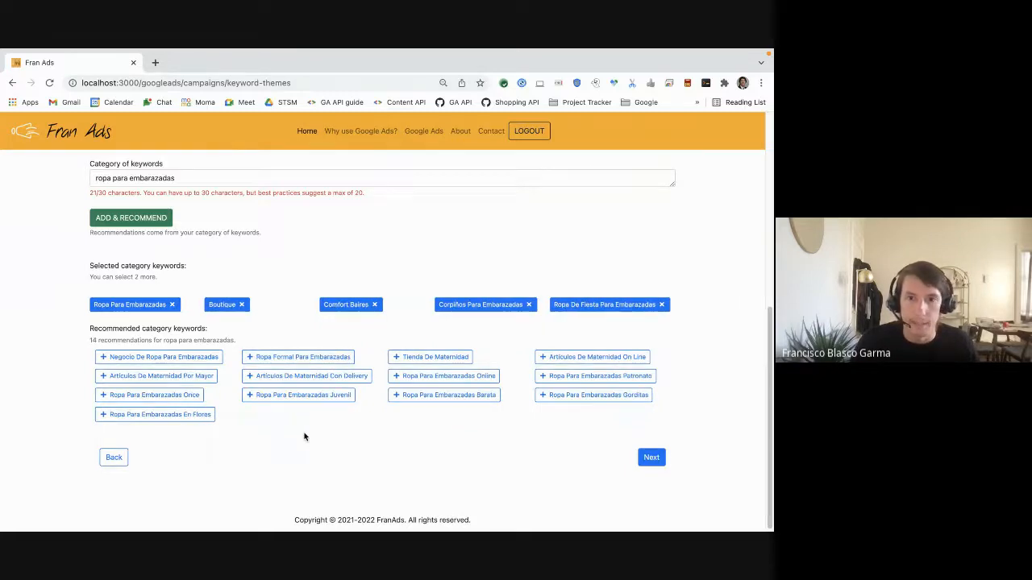
{"action": "left_click", "coordinate": [442, 400]}
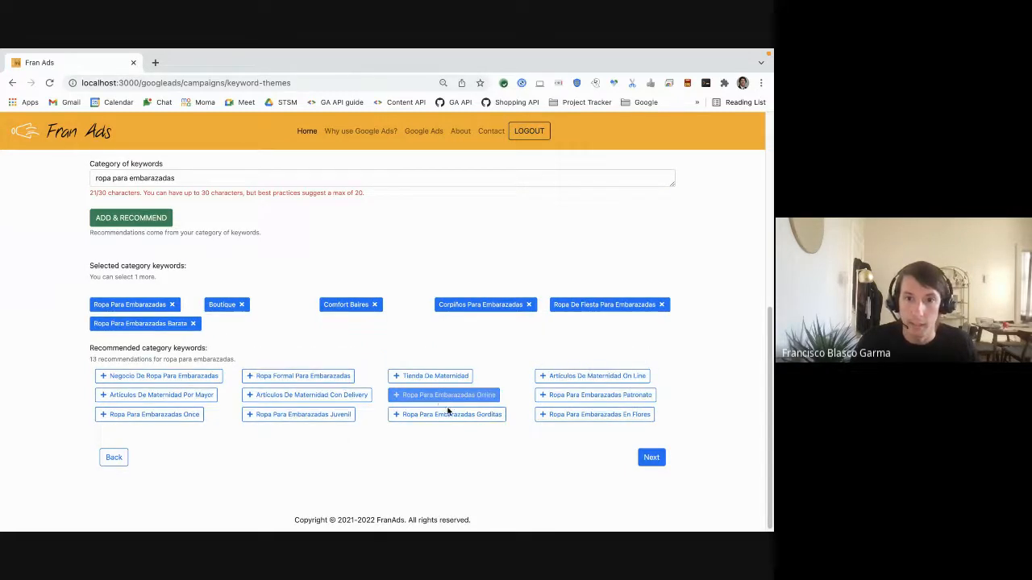
{"action": "left_click", "coordinate": [460, 416]}
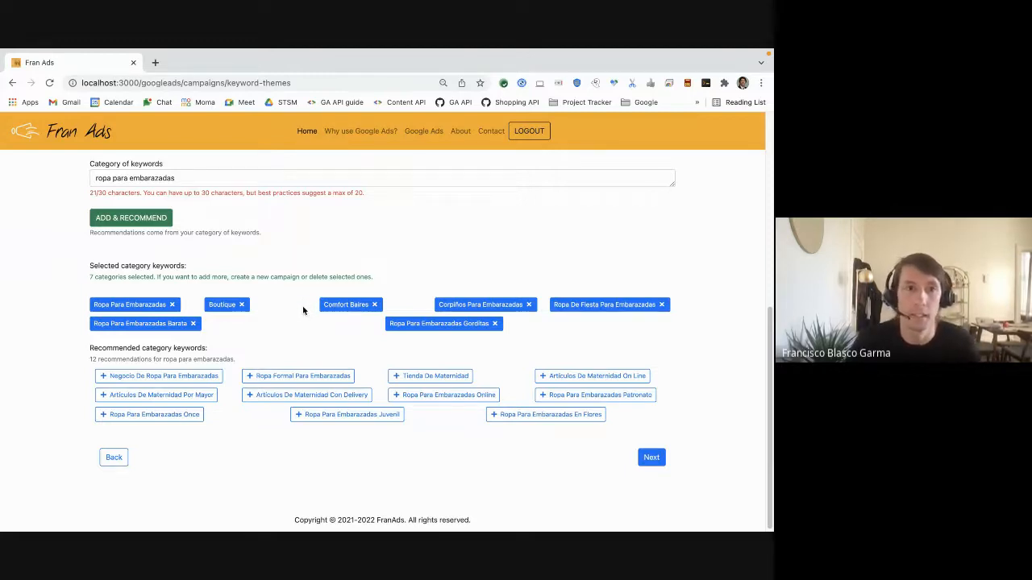
{"action": "left_click", "coordinate": [646, 461]}
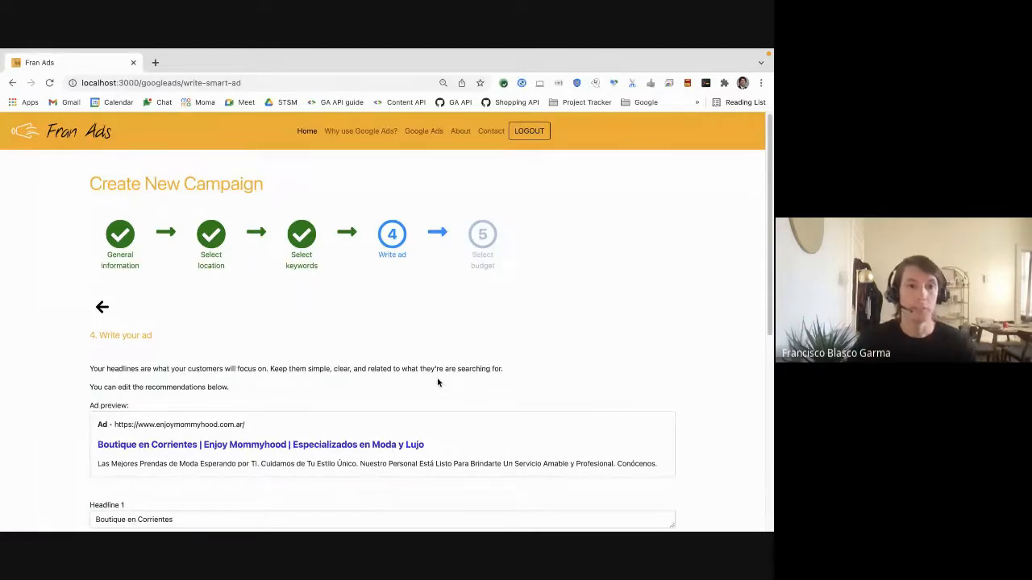
Review the recommended ad preview, headlines and descriptions
{"action": "scroll", "coordinate": [435, 379], "scroll_direction": "down", "scroll_amount": 3}
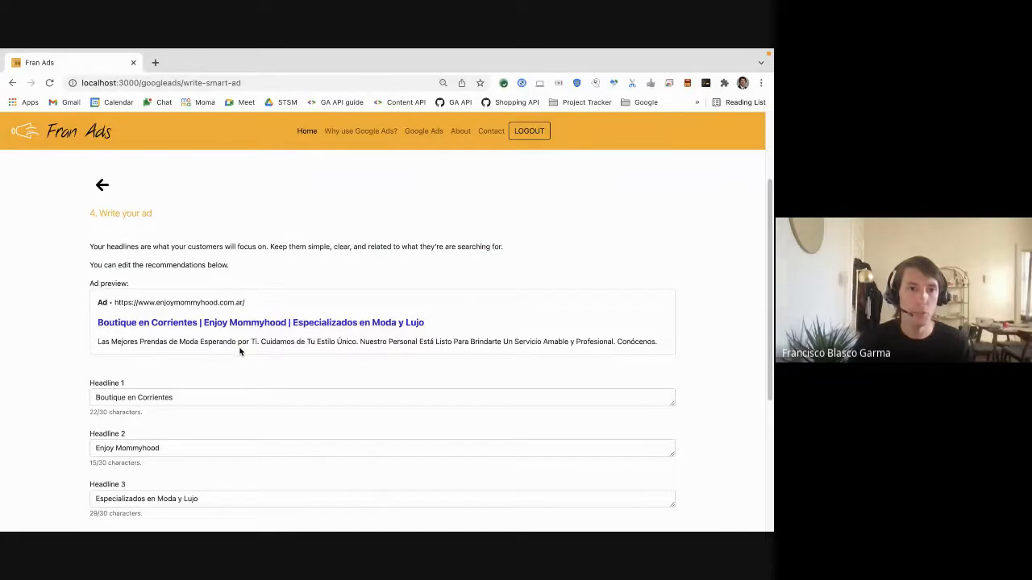
{"action": "scroll", "coordinate": [71, 426], "scroll_direction": "down", "scroll_amount": 1}
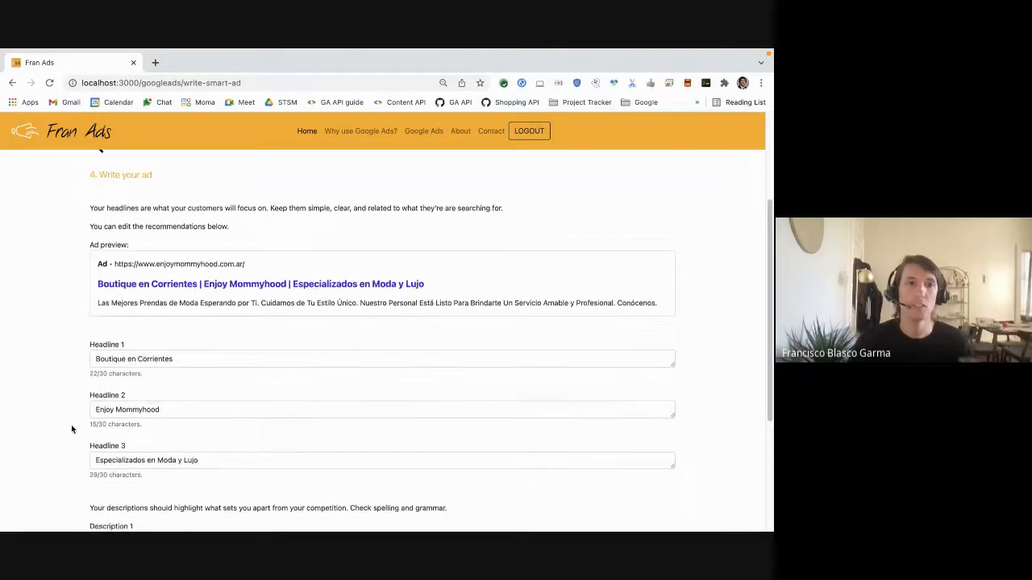
{"action": "scroll", "coordinate": [72, 429], "scroll_direction": "up", "scroll_amount": 2}
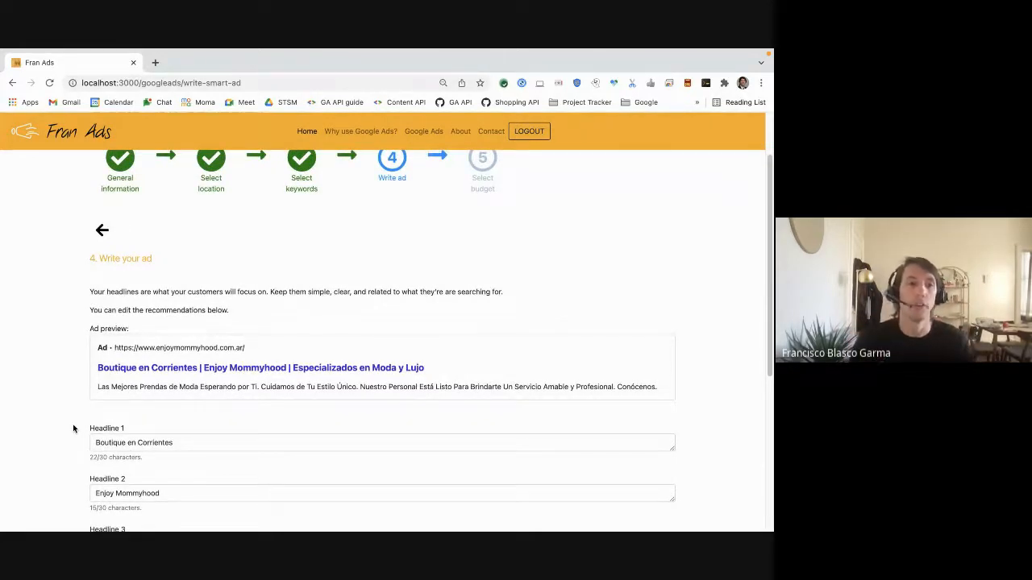
{"action": "scroll", "coordinate": [83, 455], "scroll_direction": "down", "scroll_amount": 3}
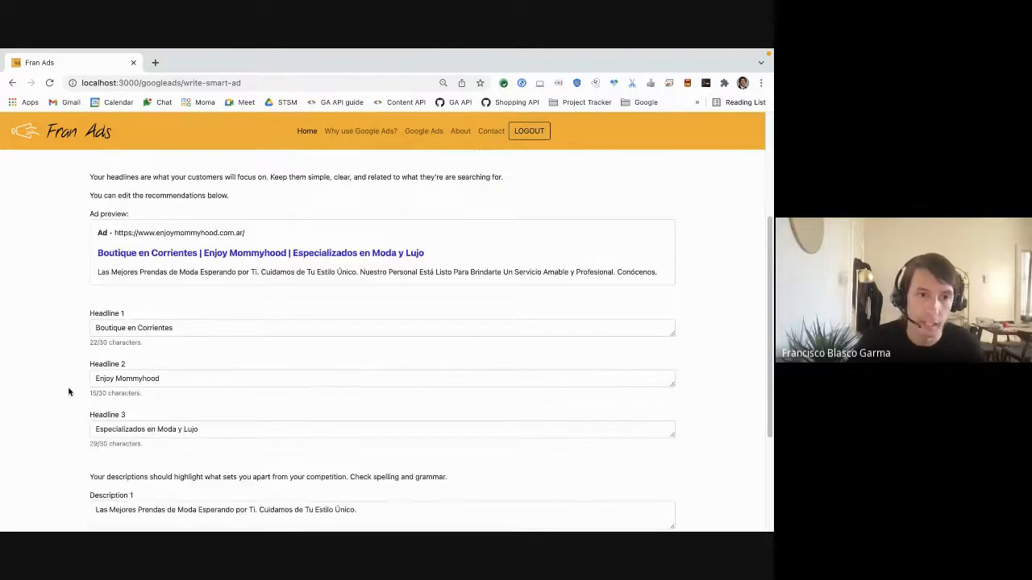
{"action": "scroll", "coordinate": [65, 435], "scroll_direction": "down", "scroll_amount": 3}
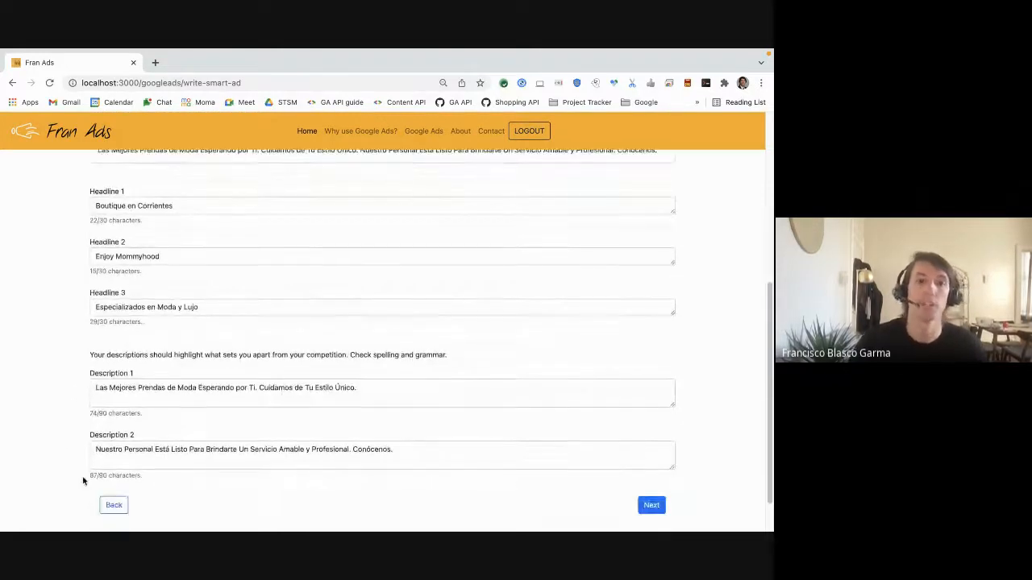
{"action": "scroll", "coordinate": [76, 451], "scroll_direction": "up", "scroll_amount": 3}
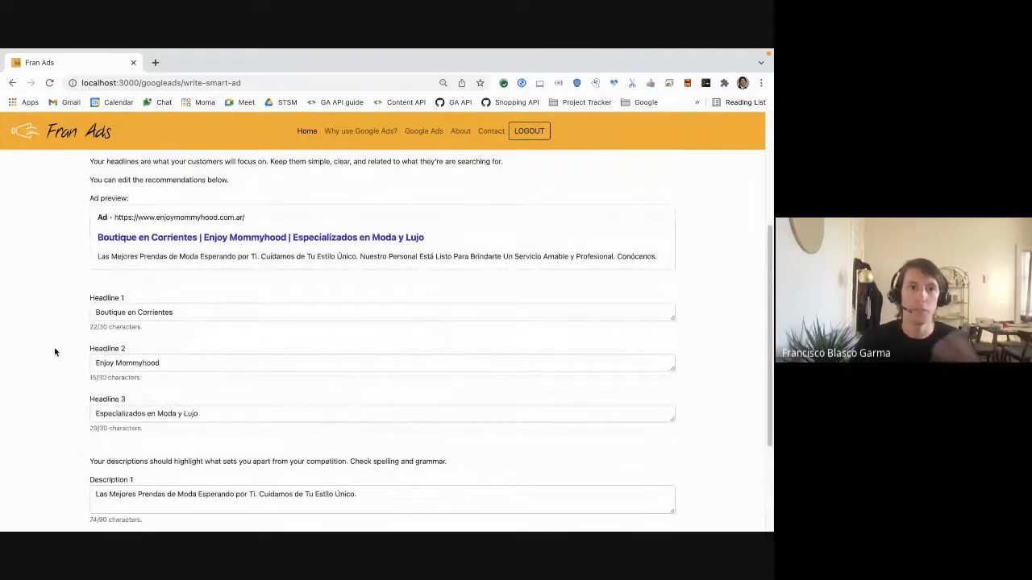
Append "Change" to Headline 1 to test the live preview, then delete it again
{"action": "left_click", "coordinate": [205, 313]}
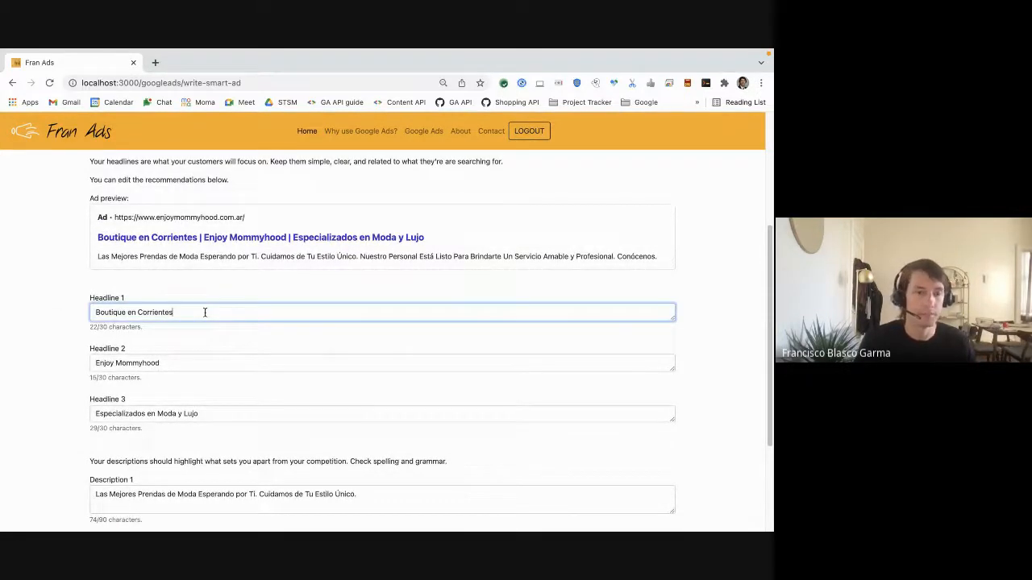
{"action": "type", "text": "Changin"}
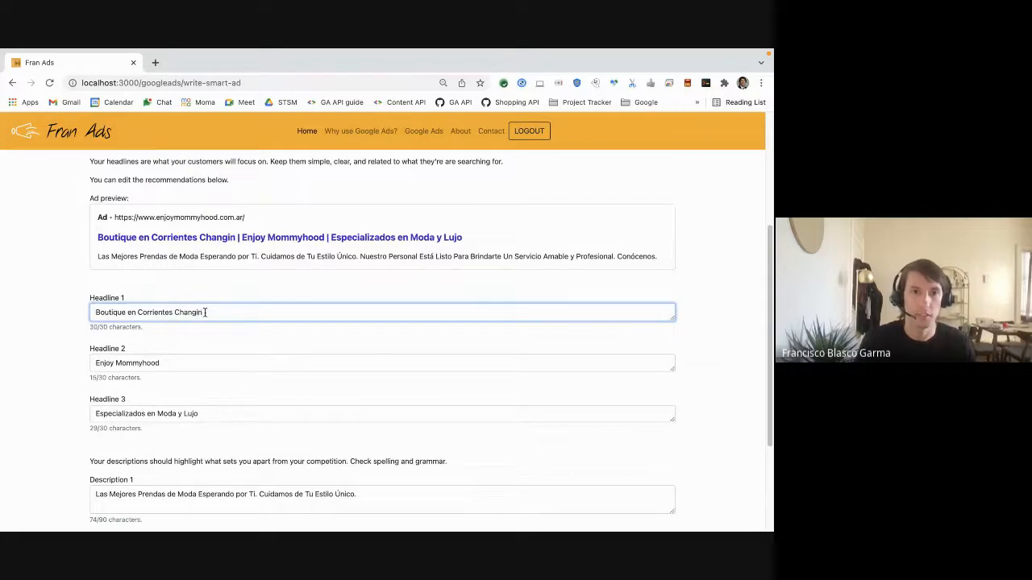
{"action": "key", "text": "BackSpace"}
{"action": "key", "text": "BackSpace"}
{"action": "type", "text": "e"}
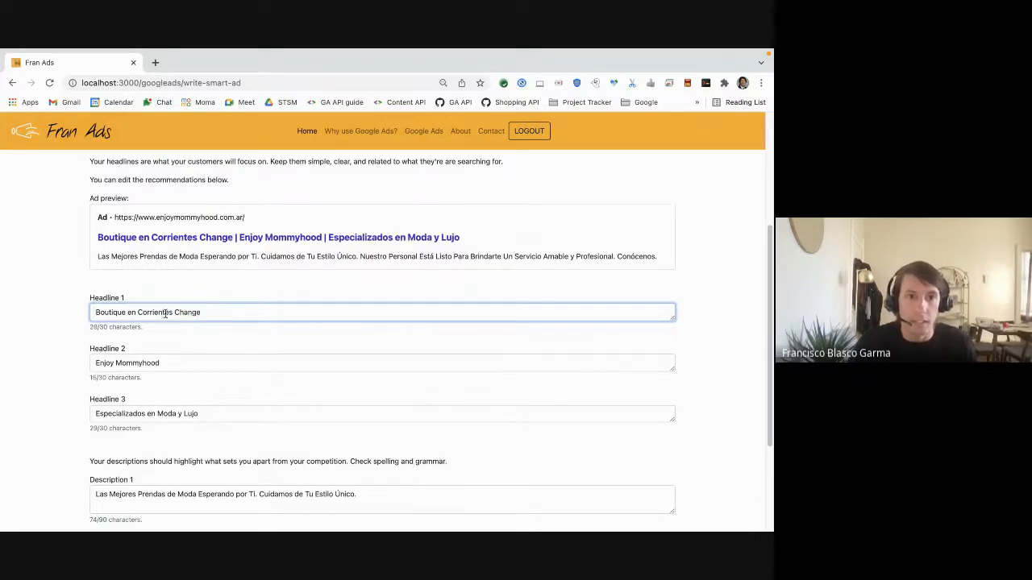
{"action": "key", "text": "BackSpace"}
{"action": "key", "text": "BackSpace"}
{"action": "key", "text": "BackSpace"}
{"action": "key", "text": "BackSpace"}
{"action": "key", "text": "BackSpace"}
{"action": "key", "text": "BackSpace"}
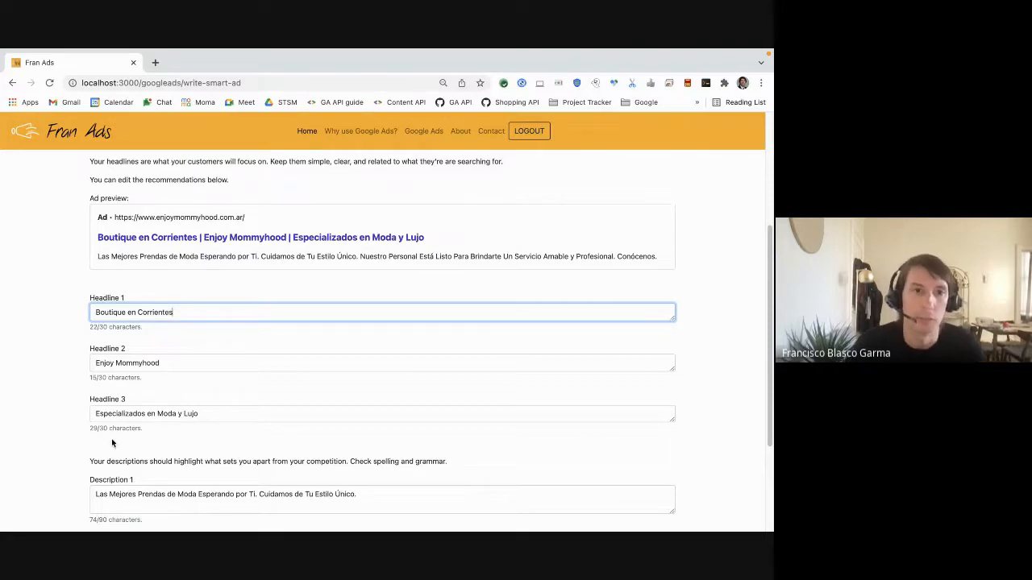
Continue to the budget step and review the recommended daily budget options
{"action": "scroll", "coordinate": [81, 440], "scroll_direction": "down", "scroll_amount": 4}
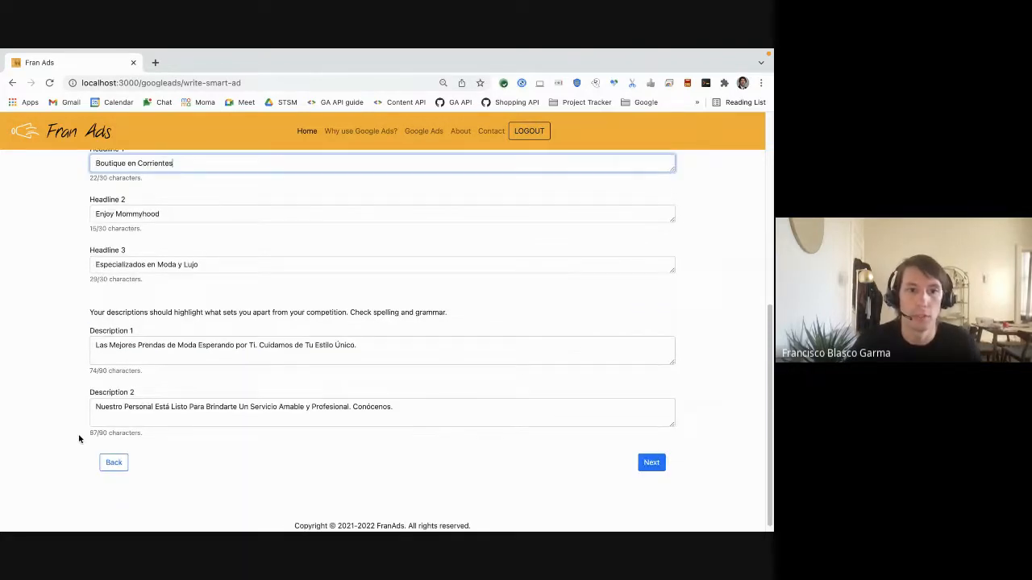
{"action": "left_click", "coordinate": [651, 456]}
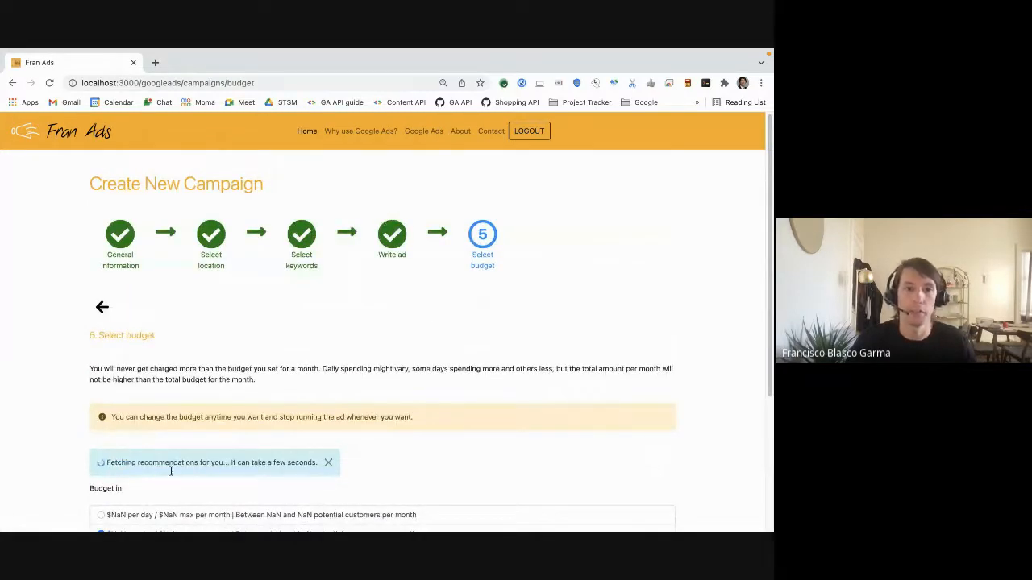
{"action": "scroll", "coordinate": [179, 464], "scroll_direction": "down", "scroll_amount": 1}
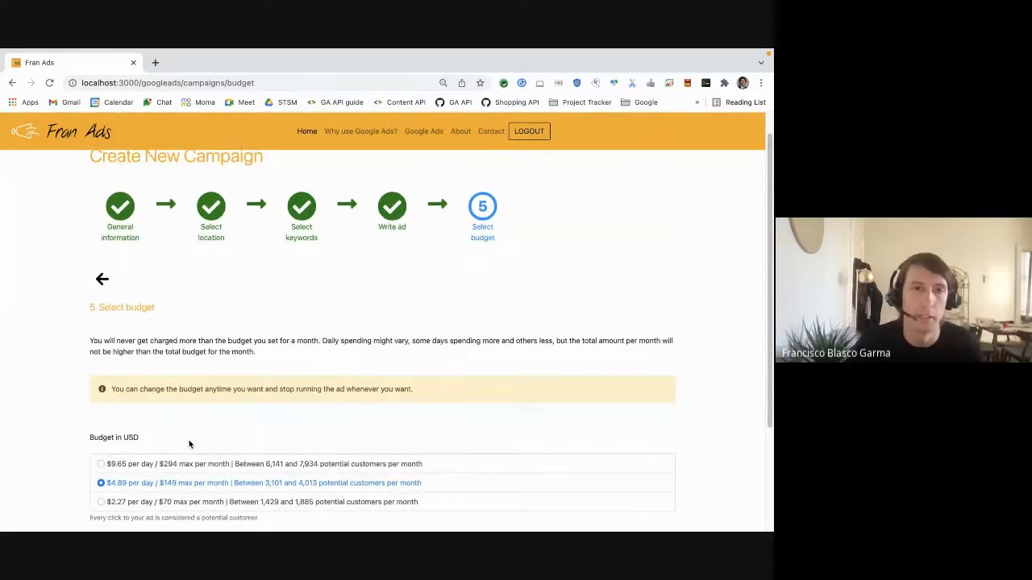
{"action": "scroll", "coordinate": [190, 443], "scroll_direction": "down", "scroll_amount": 3}
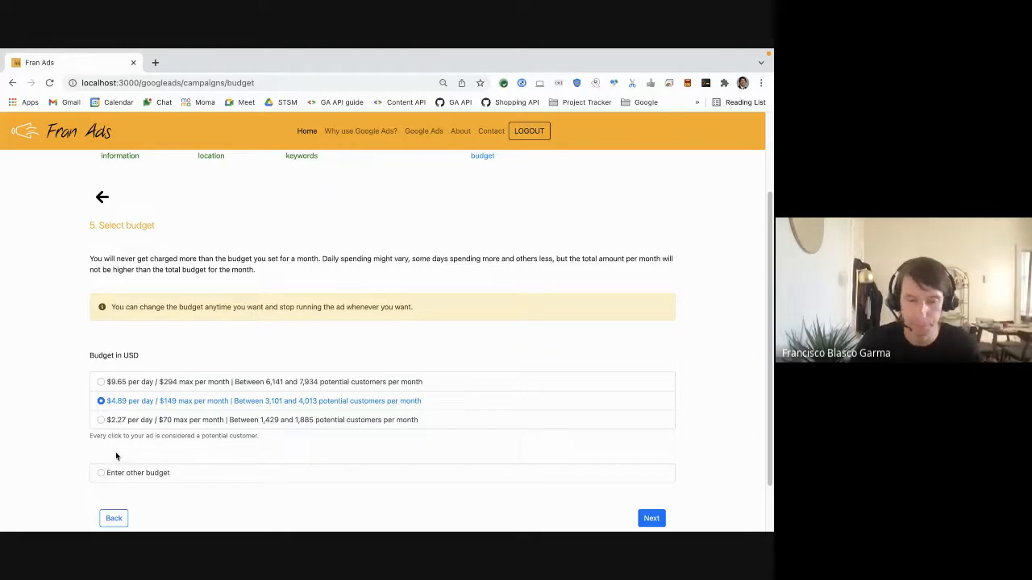
Select the $4.89 per day budget option and submit the new campaign
{"action": "left_click", "coordinate": [173, 426]}
{"action": "left_click", "coordinate": [176, 385]}
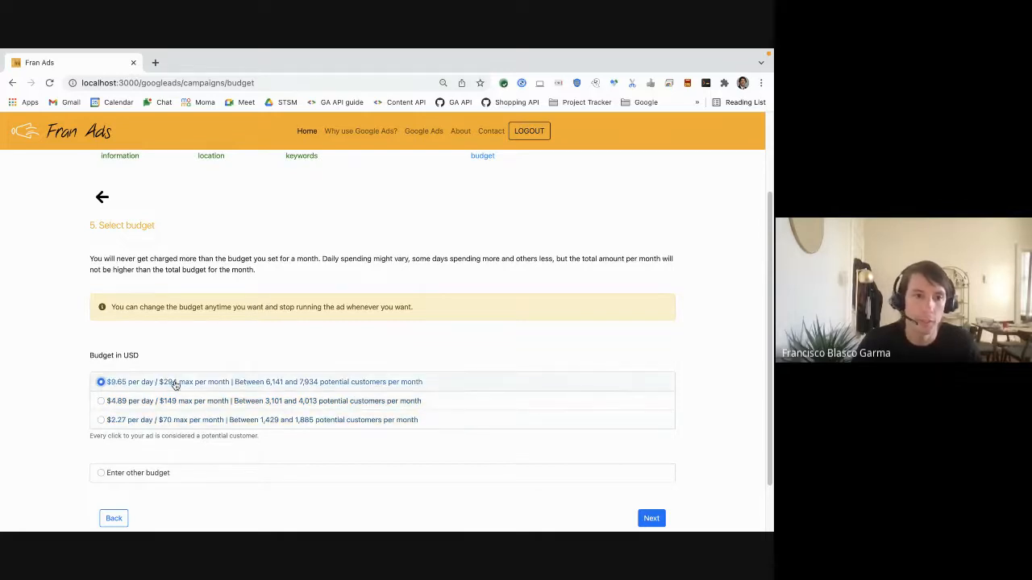
{"action": "left_click", "coordinate": [161, 474]}
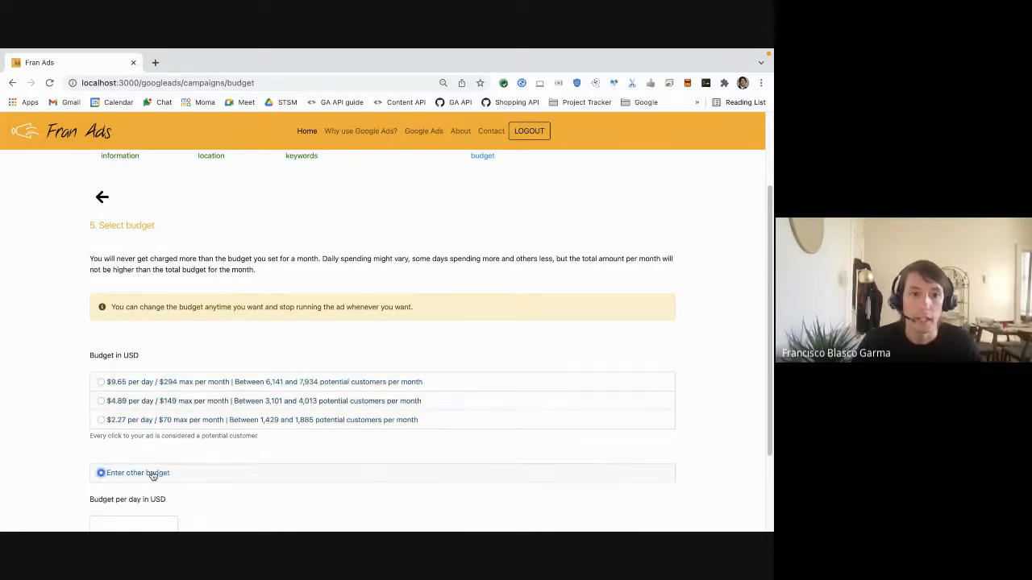
{"action": "scroll", "coordinate": [173, 482], "scroll_direction": "down", "scroll_amount": 1}
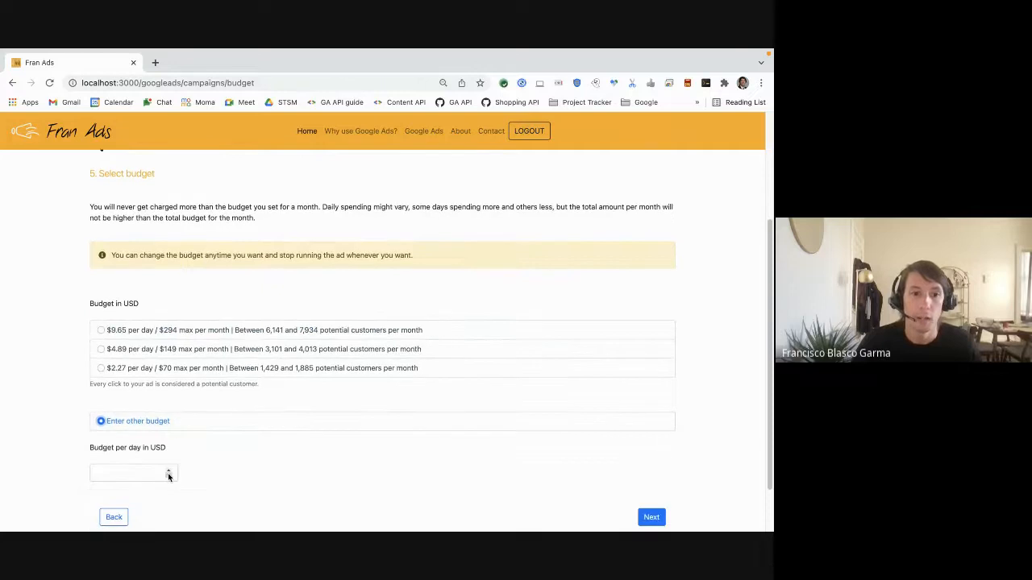
{"action": "left_click", "coordinate": [169, 471]}
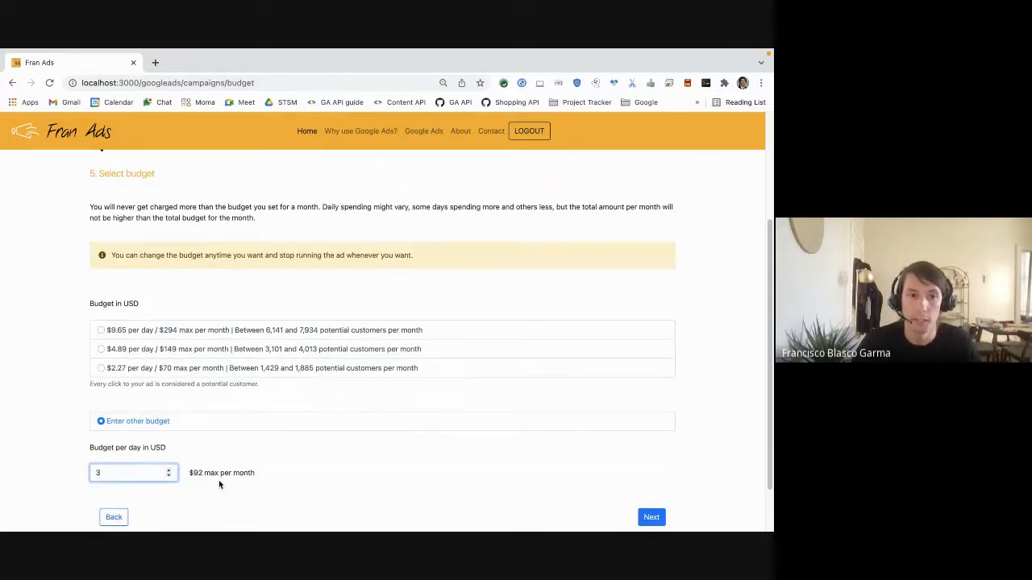
{"action": "left_click", "coordinate": [164, 352]}
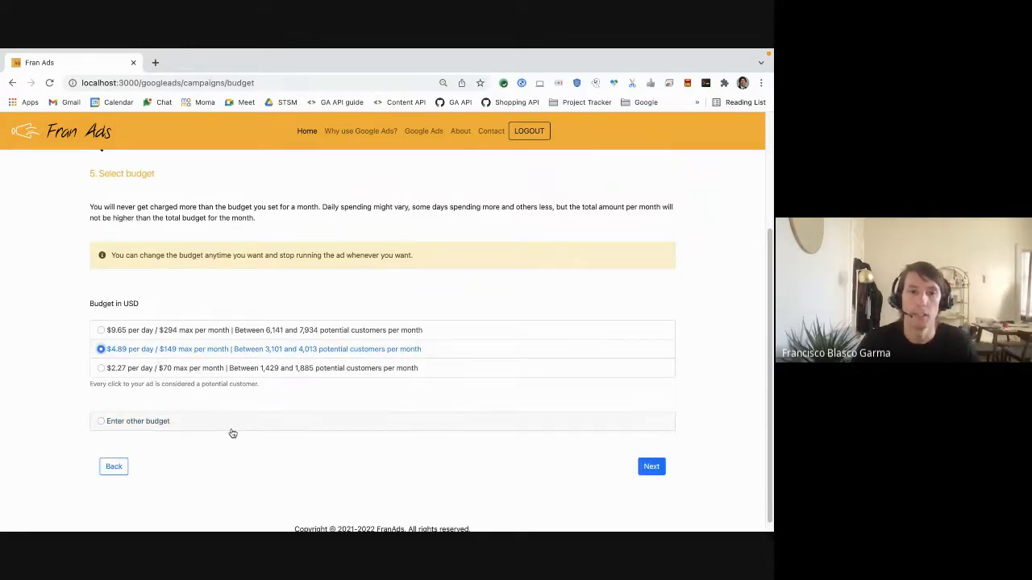
{"action": "left_click", "coordinate": [651, 466]}
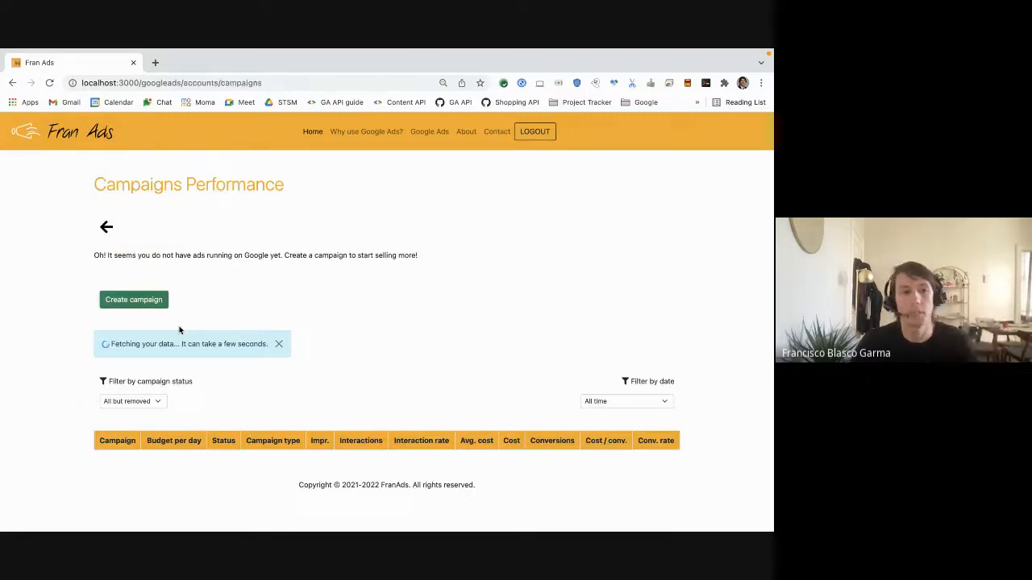
{"action": "scroll", "coordinate": [221, 387], "scroll_direction": "down", "scroll_amount": 5}
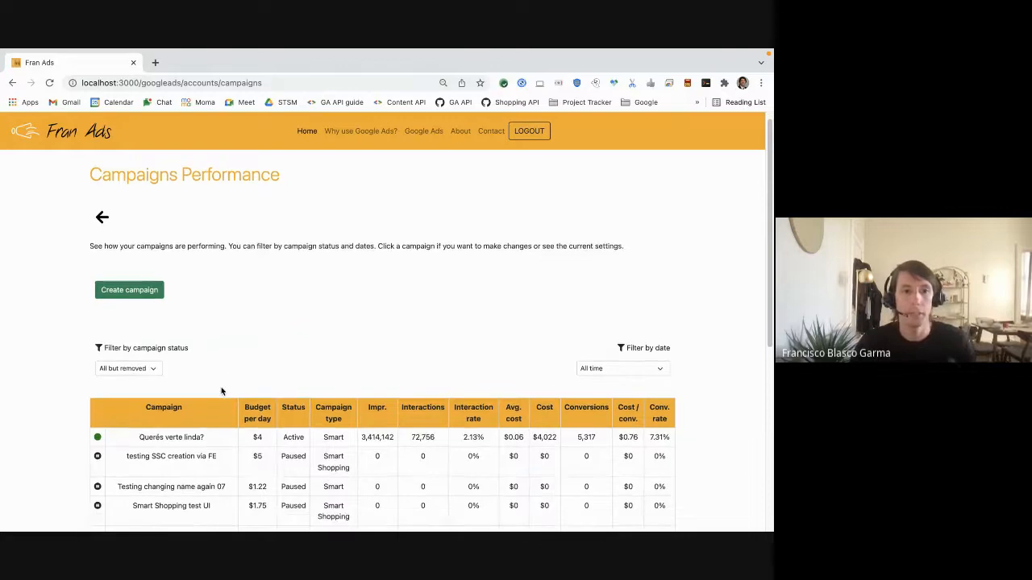
Open the newly created Enjoy Mommyhood campaign and set its status to Paused
{"action": "scroll", "coordinate": [222, 398], "scroll_direction": "down", "scroll_amount": 3}
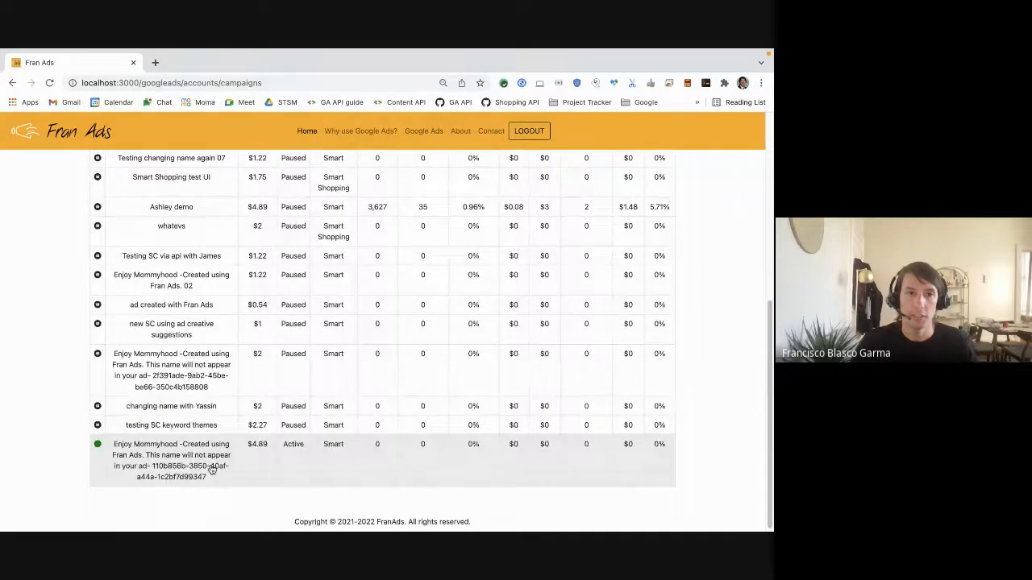
{"action": "left_click", "coordinate": [211, 469]}
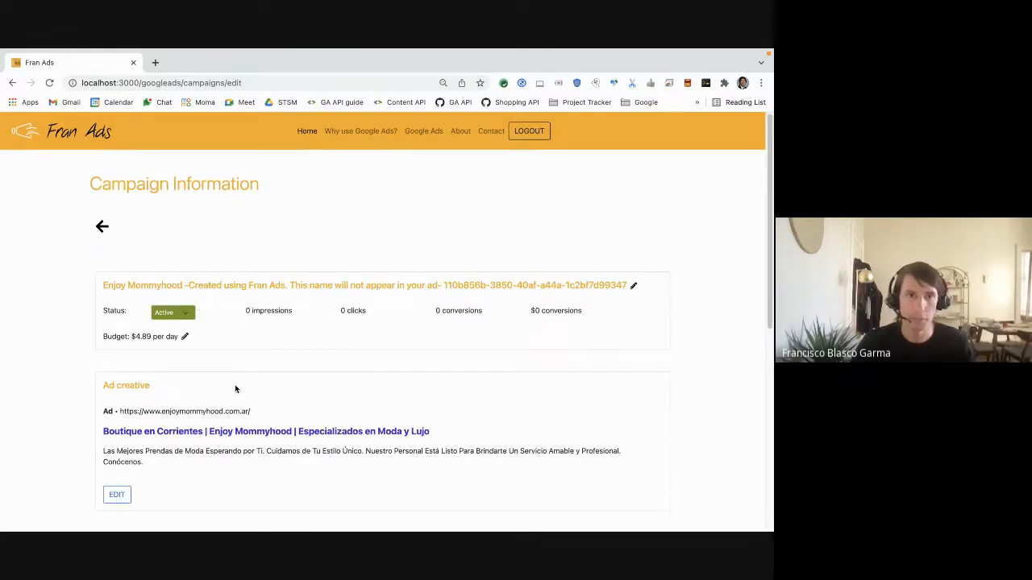
{"action": "left_click", "coordinate": [185, 316]}
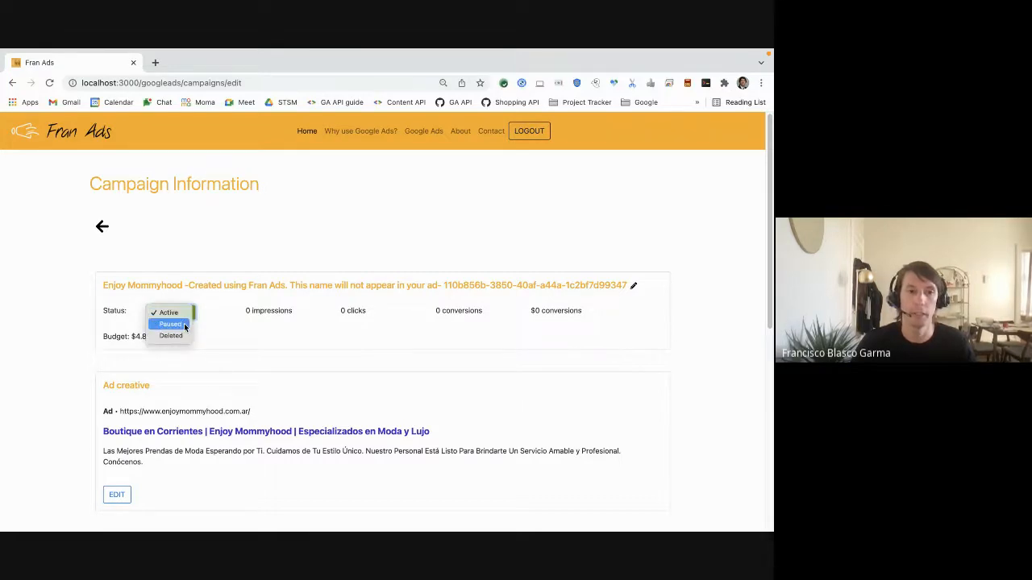
{"action": "left_click", "coordinate": [185, 326]}
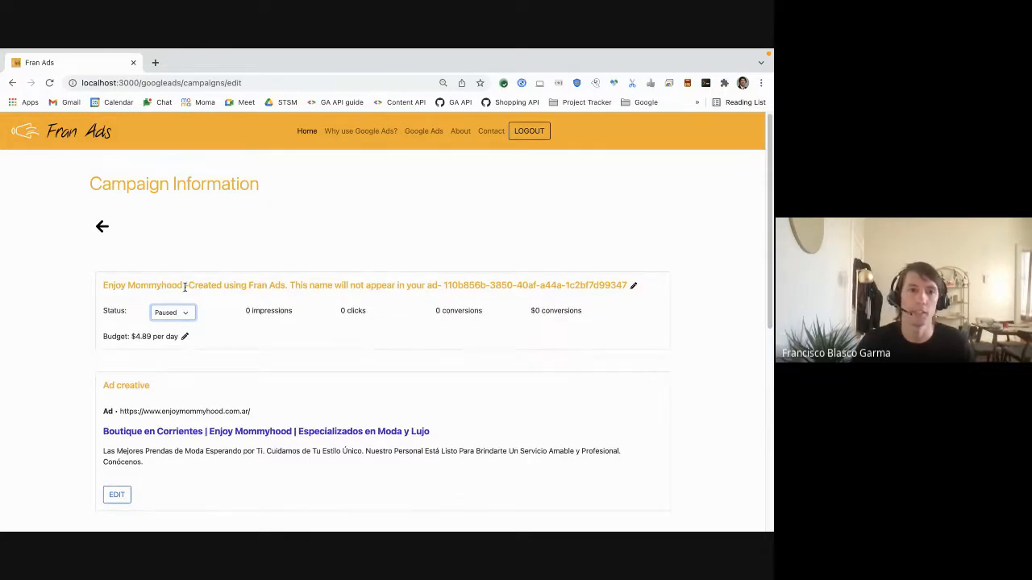
Rename the campaign to "Enjoy Mommyhood Demo Recording" and save the name
{"action": "left_click", "coordinate": [633, 287]}
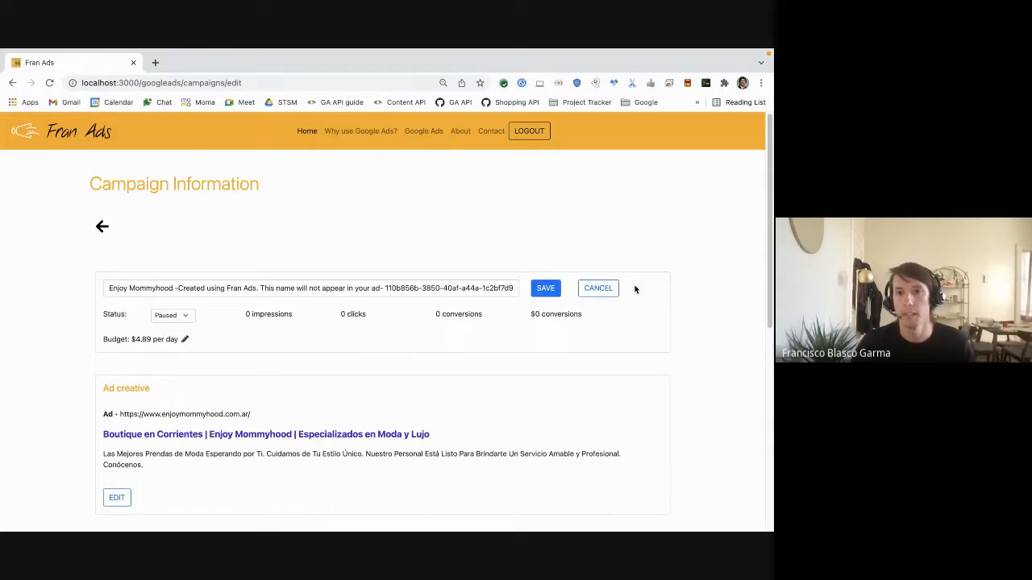
{"action": "left_click", "coordinate": [177, 288]}
{"action": "key", "text": "shift+End"}
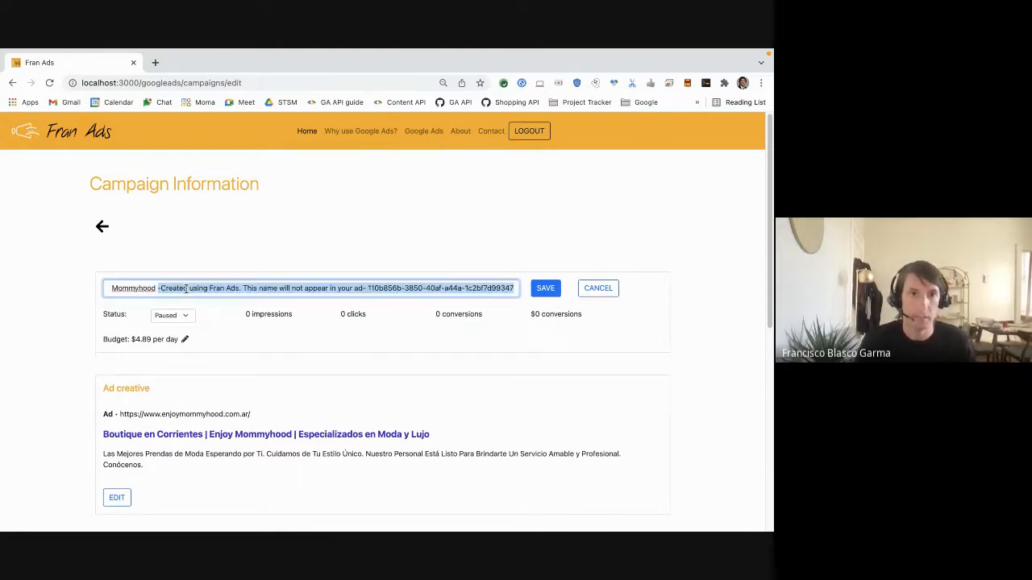
{"action": "type", "text": "Demo Recording"}
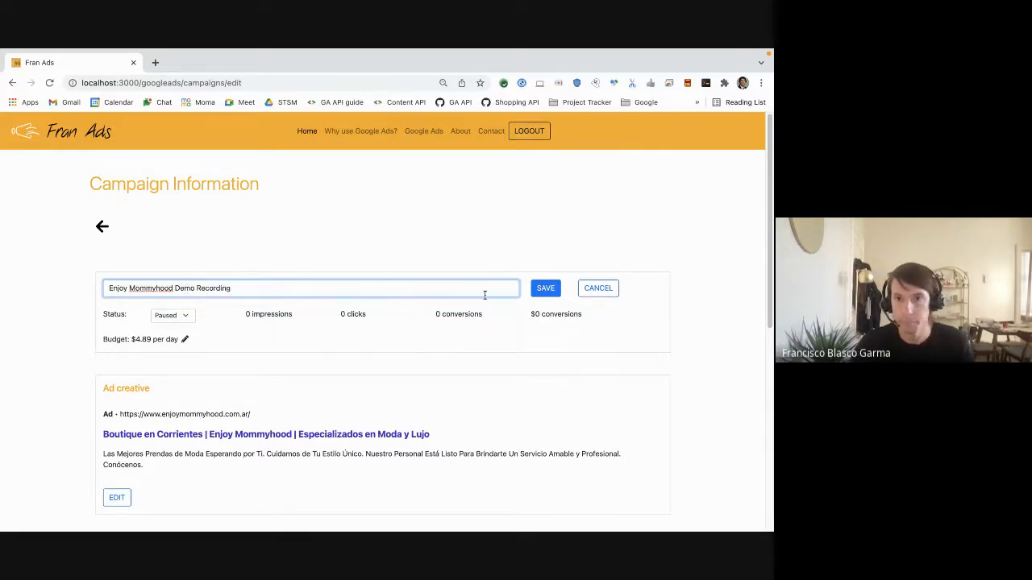
{"action": "left_click", "coordinate": [545, 290]}
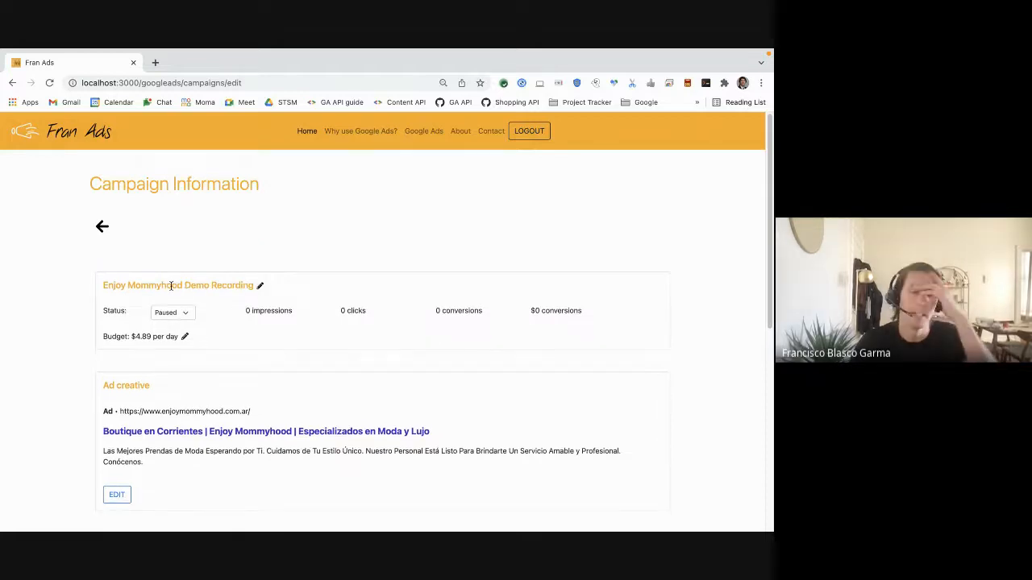
Change the campaign's budget to the $2.27 per day option and save it
{"action": "left_click", "coordinate": [185, 338]}
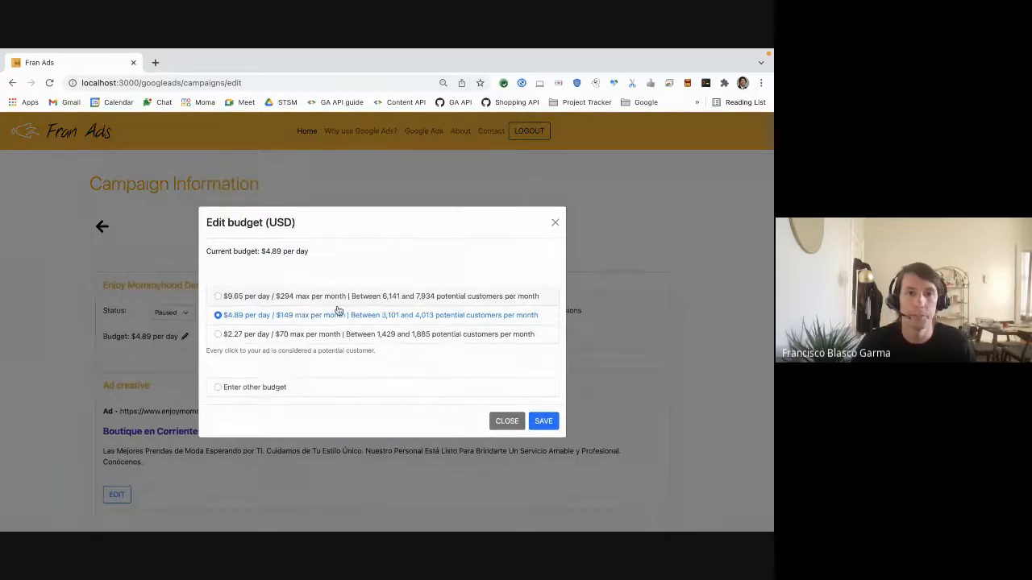
{"action": "left_click", "coordinate": [337, 336]}
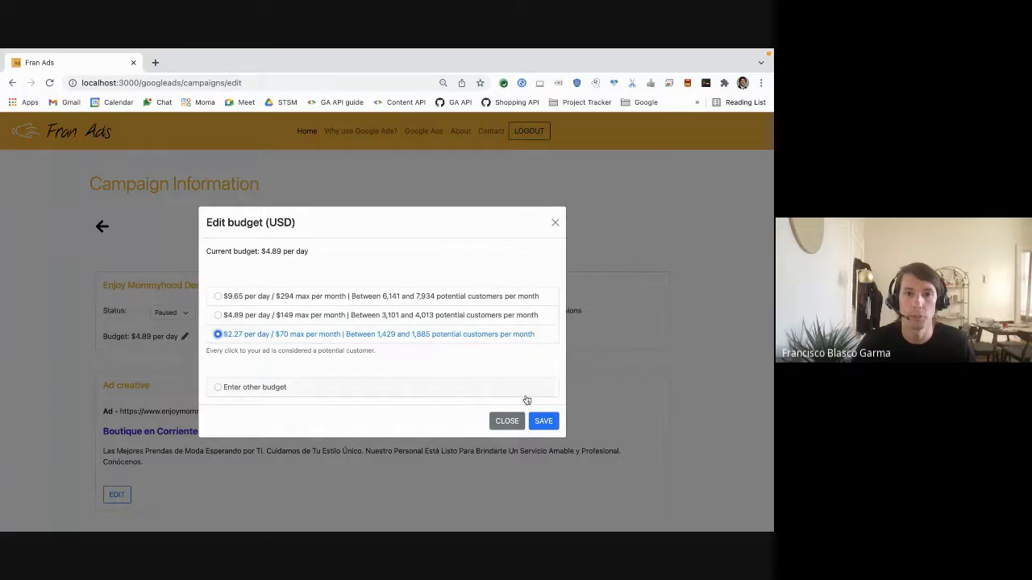
{"action": "left_click", "coordinate": [551, 424]}
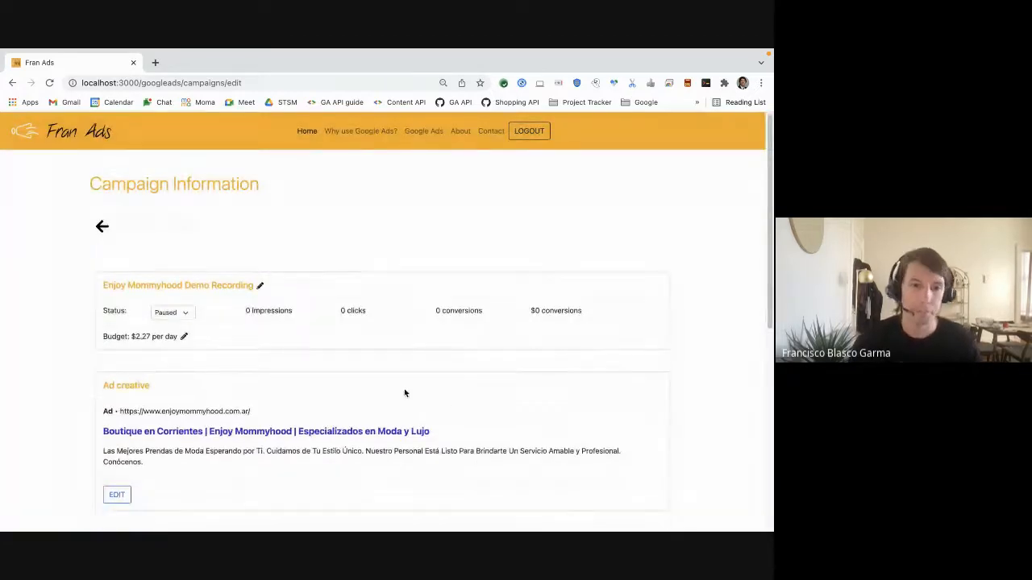
Review the campaign's keyword categories and target locations, then go back to the campaigns list
{"action": "scroll", "coordinate": [57, 382], "scroll_direction": "down", "scroll_amount": 2}
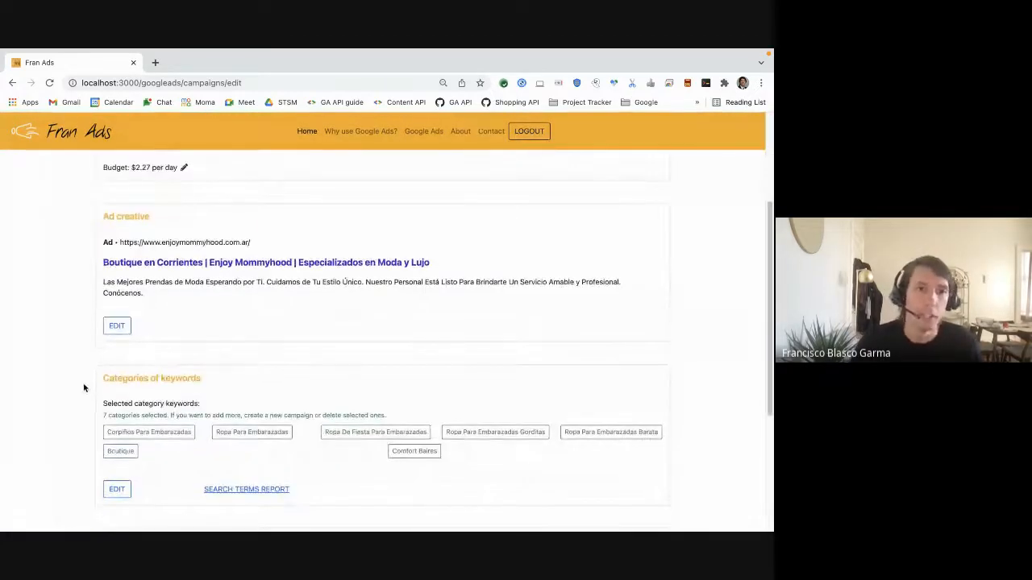
{"action": "scroll", "coordinate": [84, 375], "scroll_direction": "down", "scroll_amount": 4}
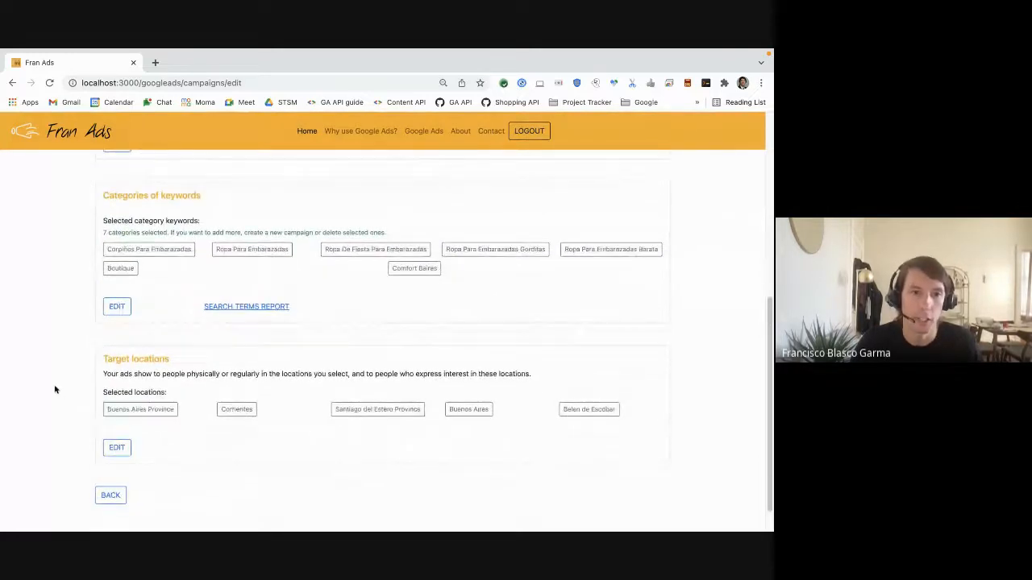
{"action": "scroll", "coordinate": [56, 389], "scroll_direction": "up", "scroll_amount": 10}
{"action": "left_click", "coordinate": [103, 219]}
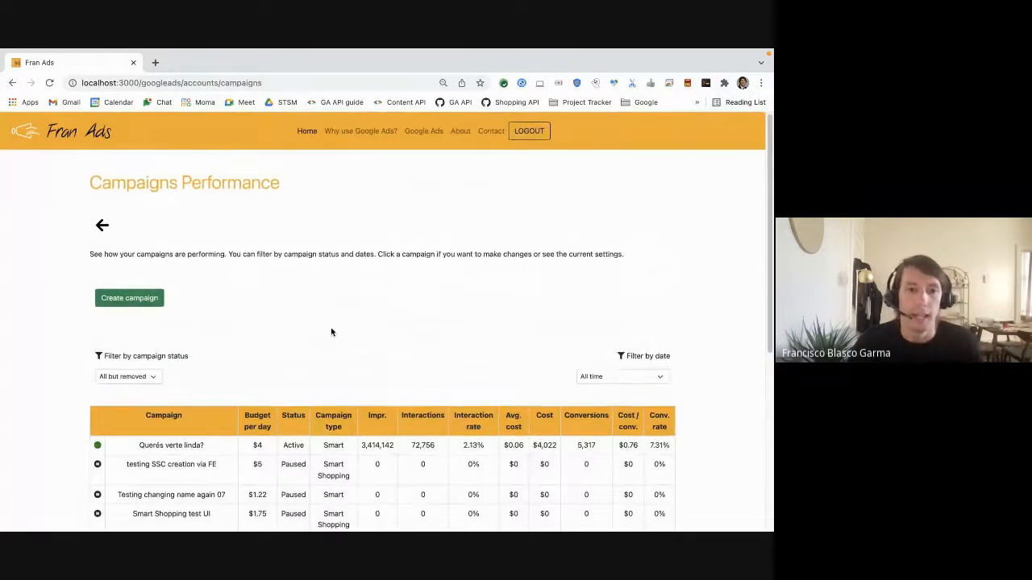
Open the "Querés verte linda?" campaign and its search terms report
{"action": "scroll", "coordinate": [330, 329], "scroll_direction": "down", "scroll_amount": 3}
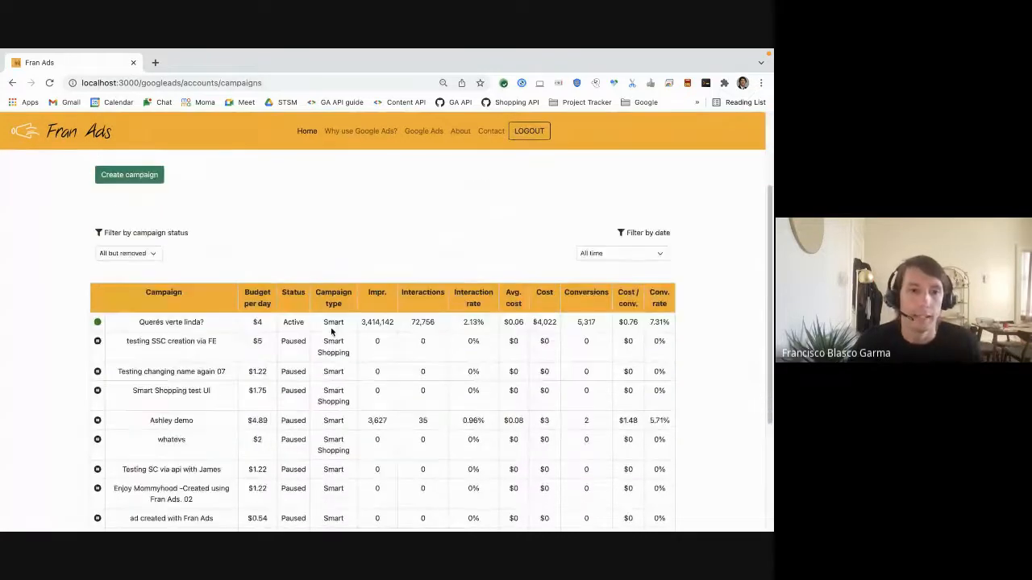
{"action": "left_click", "coordinate": [228, 325]}
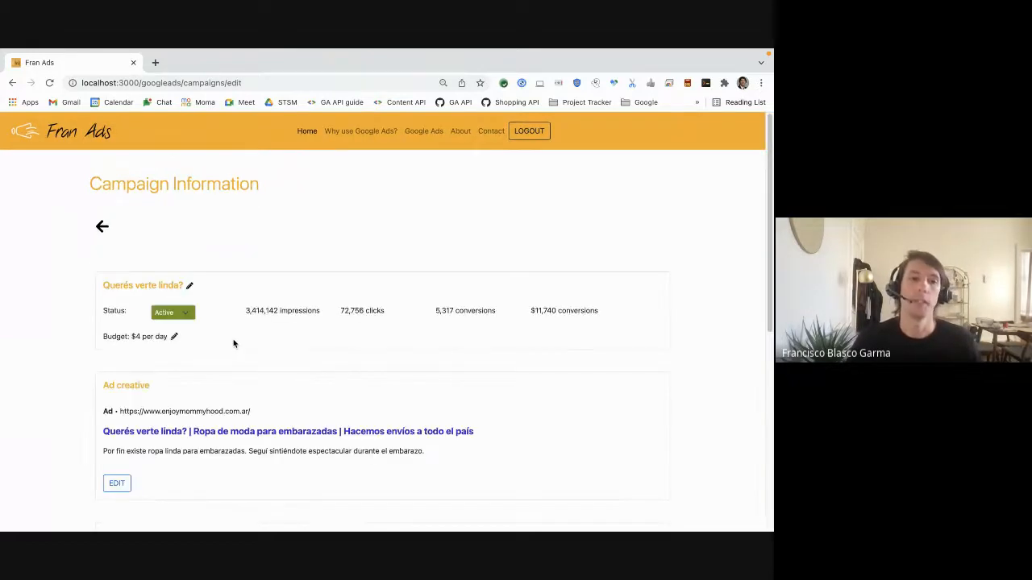
{"action": "scroll", "coordinate": [234, 345], "scroll_direction": "down", "scroll_amount": 5}
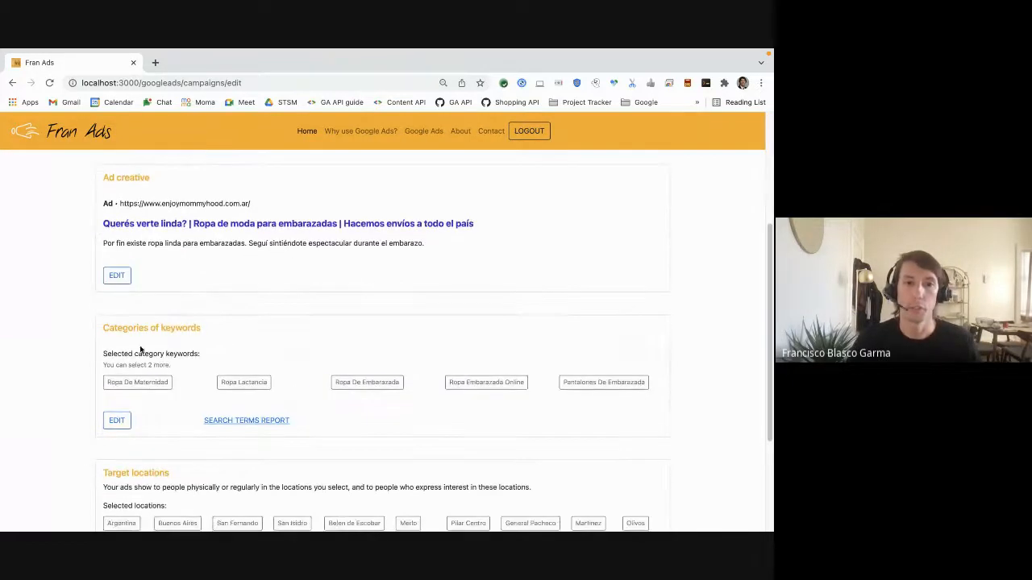
{"action": "left_click", "coordinate": [252, 428]}
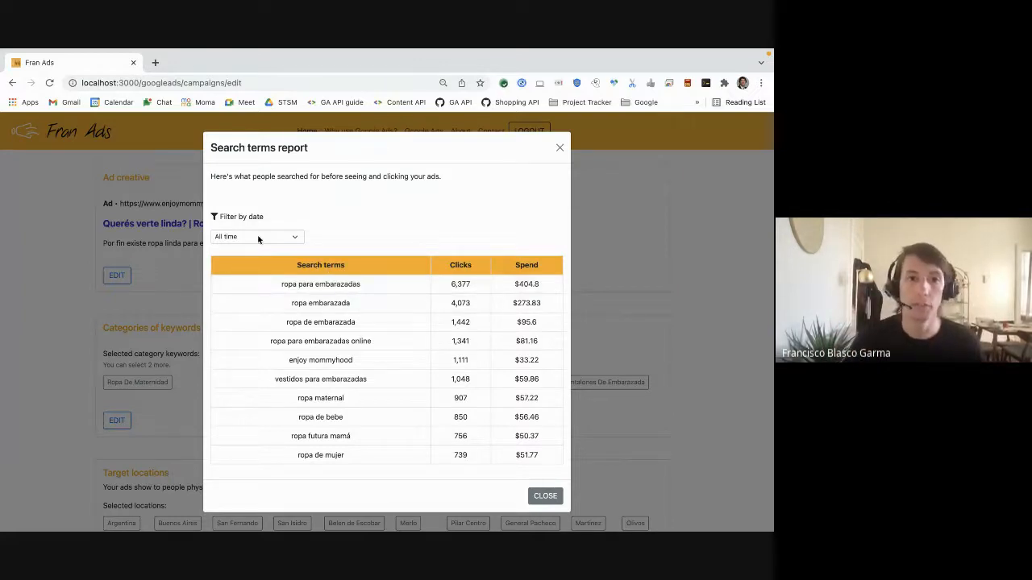
Filter the search terms report to the last 14 days, then close it
{"action": "left_click", "coordinate": [282, 241]}
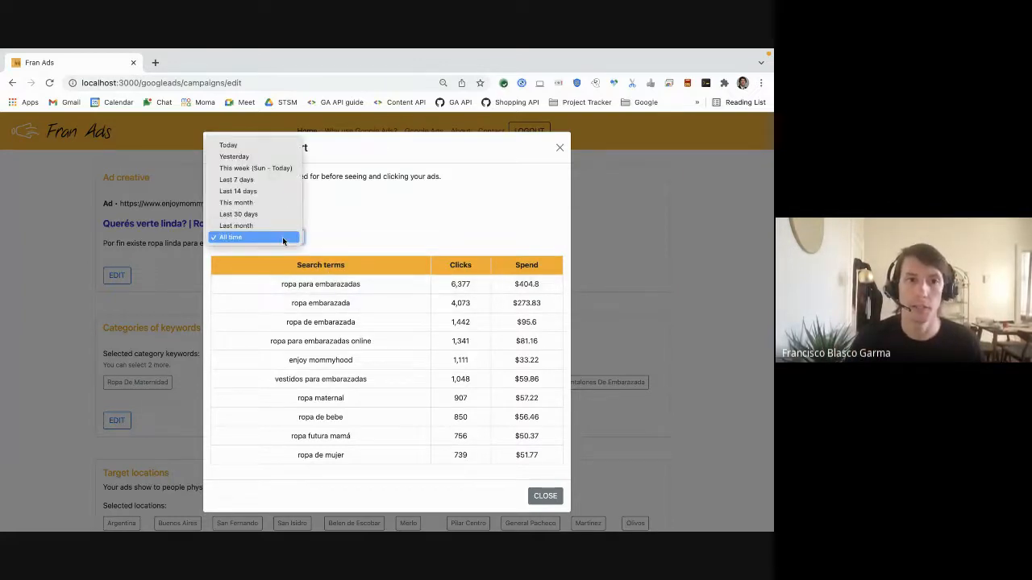
{"action": "left_click", "coordinate": [265, 191]}
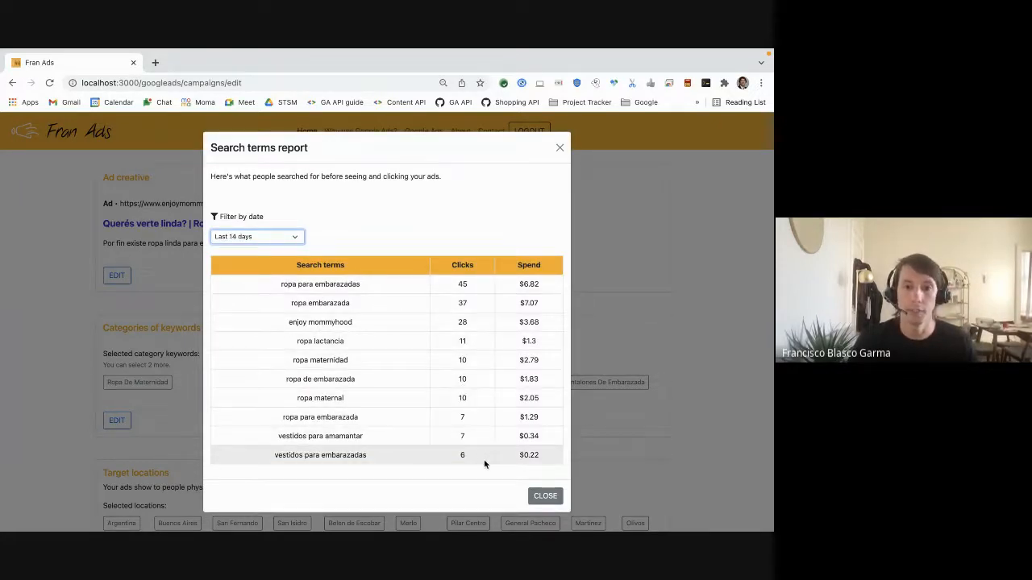
{"action": "left_click", "coordinate": [546, 497]}
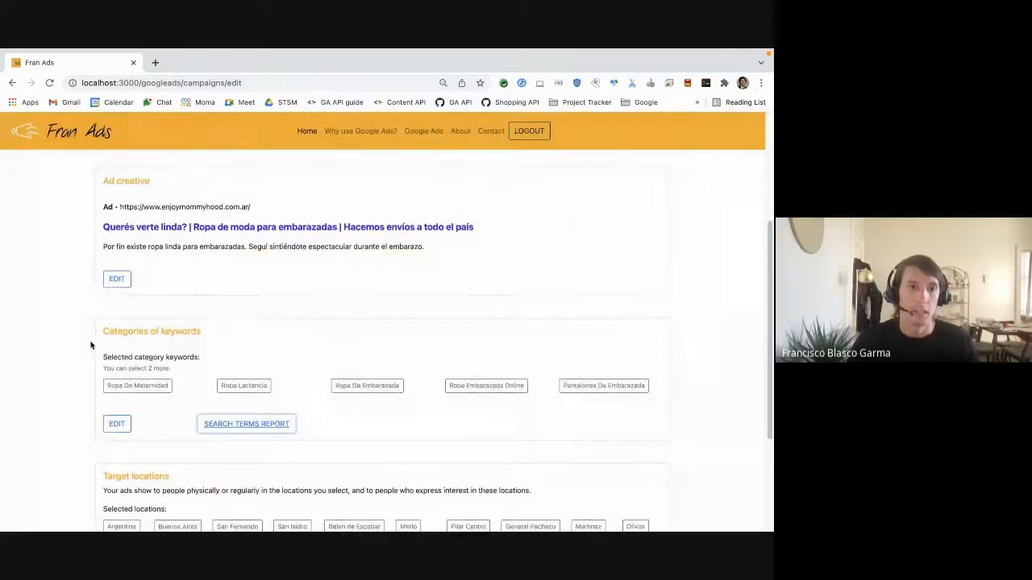
Return to the Campaigns Performance list
{"action": "scroll", "coordinate": [92, 345], "scroll_direction": "up", "scroll_amount": 2}
{"action": "scroll", "coordinate": [91, 345], "scroll_direction": "up", "scroll_amount": 2}
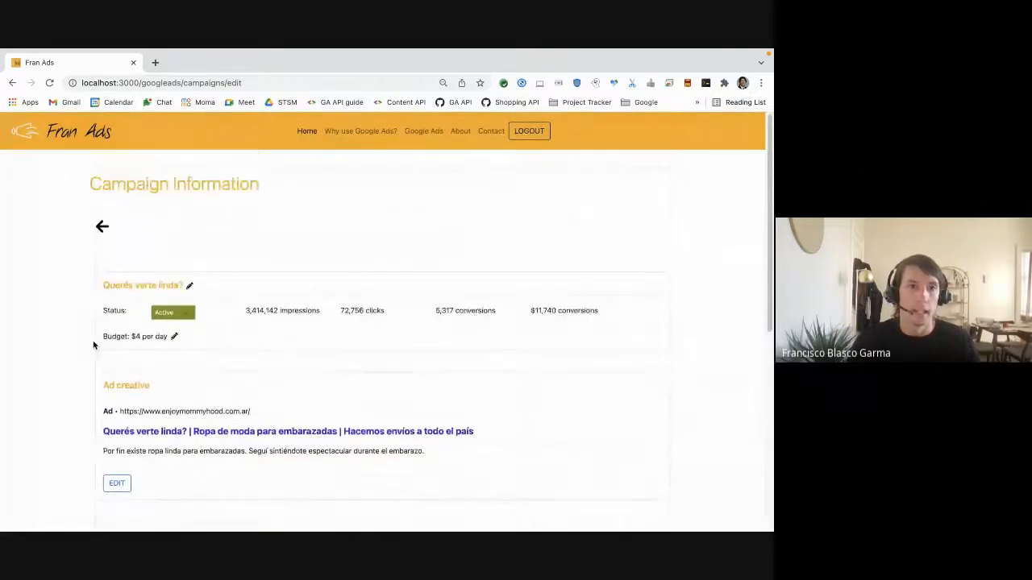
{"action": "left_click", "coordinate": [100, 230]}
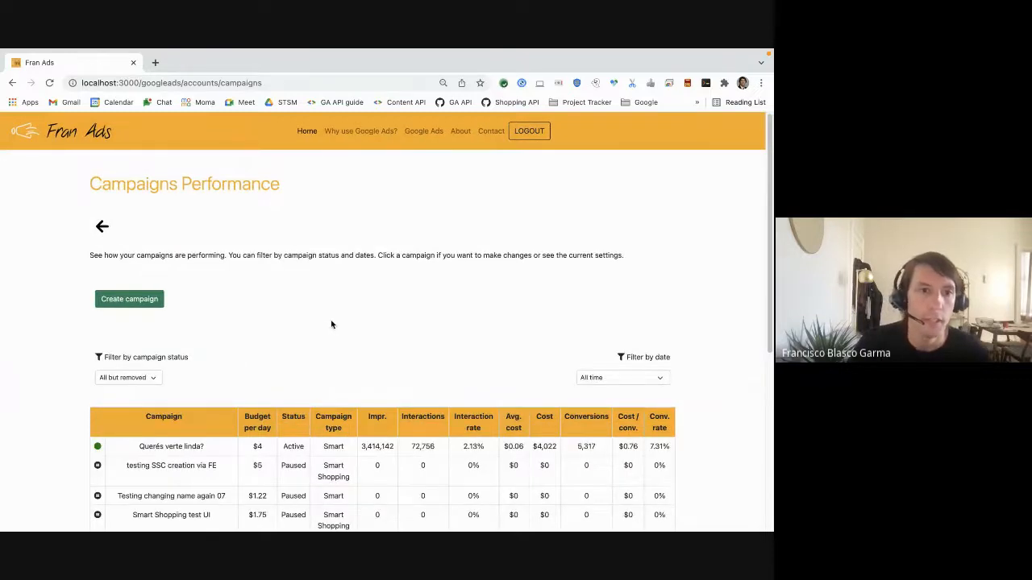
{"action": "scroll", "coordinate": [322, 346], "scroll_direction": "down", "scroll_amount": 5}
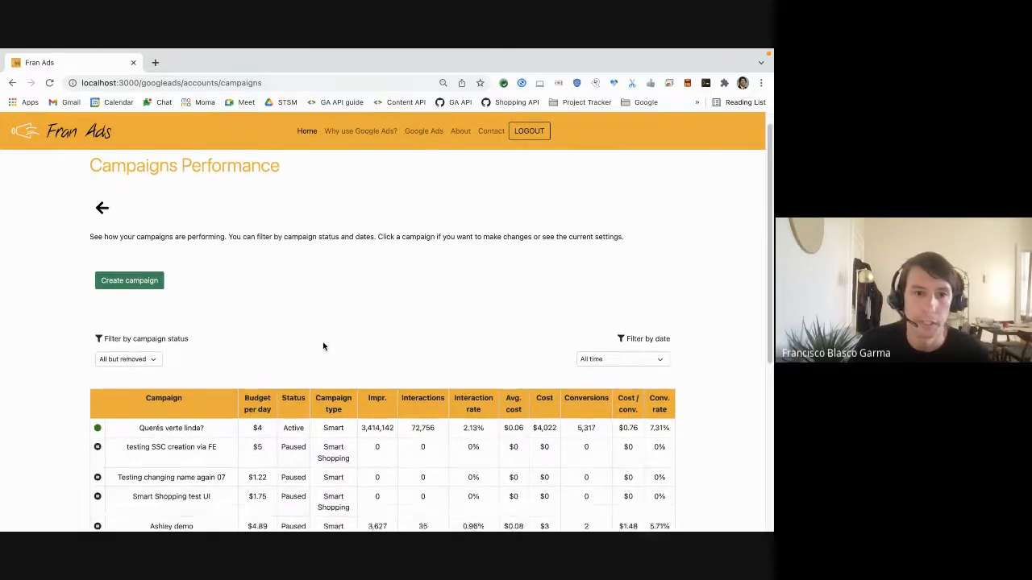
{"action": "scroll", "coordinate": [323, 347], "scroll_direction": "up", "scroll_amount": 4}
{"action": "scroll", "coordinate": [320, 346], "scroll_direction": "up", "scroll_amount": 2}
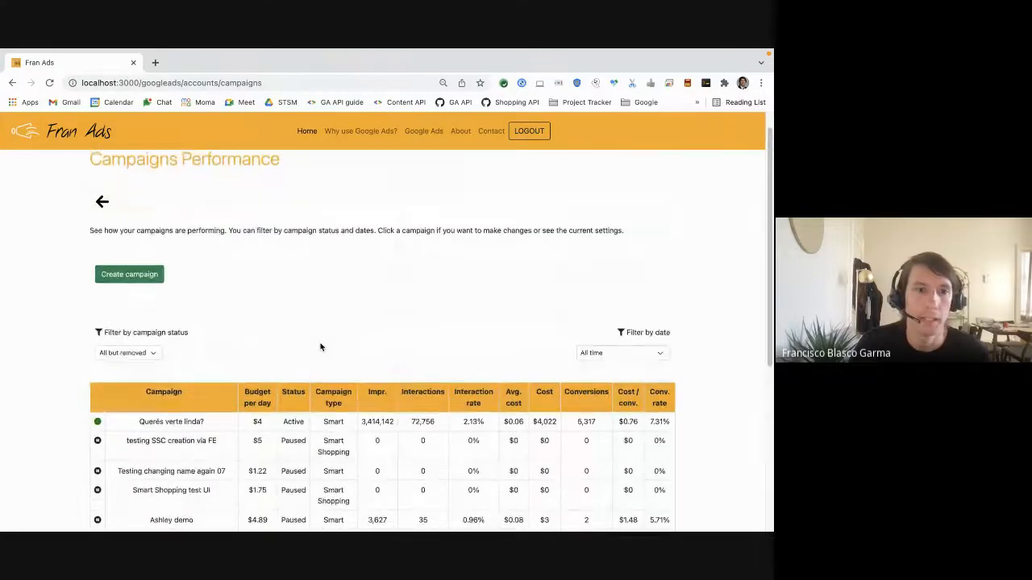